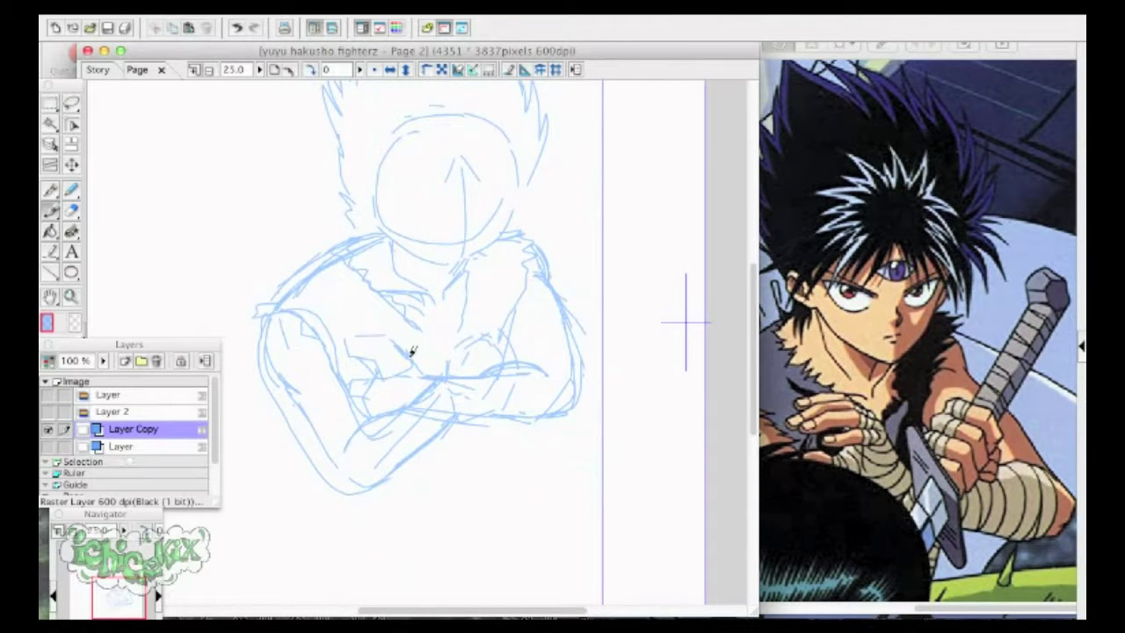
Step: Sketch the raised hand at the chest and the other fist gripping a sword held diagonally across the body
{"action": "mouse_move", "coordinate": [411, 350]}
{"action": "left_mouse_down"}
{"action": "mouse_move", "coordinate": [419, 329]}
{"action": "mouse_move", "coordinate": [494, 372]}
{"action": "mouse_move", "coordinate": [527, 422]}
{"action": "mouse_move", "coordinate": [589, 377]}
{"action": "mouse_move", "coordinate": [560, 296]}
{"action": "mouse_move", "coordinate": [570, 364]}
{"action": "mouse_move", "coordinate": [605, 381]}
{"action": "mouse_move", "coordinate": [466, 367]}
{"action": "mouse_move", "coordinate": [583, 402]}
{"action": "mouse_move", "coordinate": [505, 321]}
{"action": "mouse_move", "coordinate": [427, 333]}
{"action": "left_mouse_up"}
{"action": "mouse_move", "coordinate": [522, 319]}
{"action": "left_mouse_down"}
{"action": "mouse_move", "coordinate": [618, 216]}
{"action": "mouse_move", "coordinate": [541, 329]}
{"action": "mouse_move", "coordinate": [597, 263]}
{"action": "mouse_move", "coordinate": [551, 318]}
{"action": "mouse_move", "coordinate": [508, 337]}
{"action": "mouse_move", "coordinate": [461, 334]}
{"action": "left_mouse_up"}
{"action": "mouse_move", "coordinate": [535, 307]}
{"action": "left_mouse_down"}
{"action": "mouse_move", "coordinate": [414, 423]}
{"action": "mouse_move", "coordinate": [521, 349]}
{"action": "mouse_move", "coordinate": [386, 480]}
{"action": "mouse_move", "coordinate": [413, 462]}
{"action": "mouse_move", "coordinate": [364, 474]}
{"action": "mouse_move", "coordinate": [502, 367]}
{"action": "mouse_move", "coordinate": [330, 546]}
{"action": "mouse_move", "coordinate": [628, 236]}
{"action": "mouse_move", "coordinate": [623, 205]}
{"action": "mouse_move", "coordinate": [609, 258]}
{"action": "mouse_move", "coordinate": [586, 281]}
{"action": "mouse_move", "coordinate": [530, 301]}
{"action": "mouse_move", "coordinate": [596, 235]}
{"action": "mouse_move", "coordinate": [636, 217]}
{"action": "mouse_move", "coordinate": [486, 382]}
{"action": "left_mouse_up"}
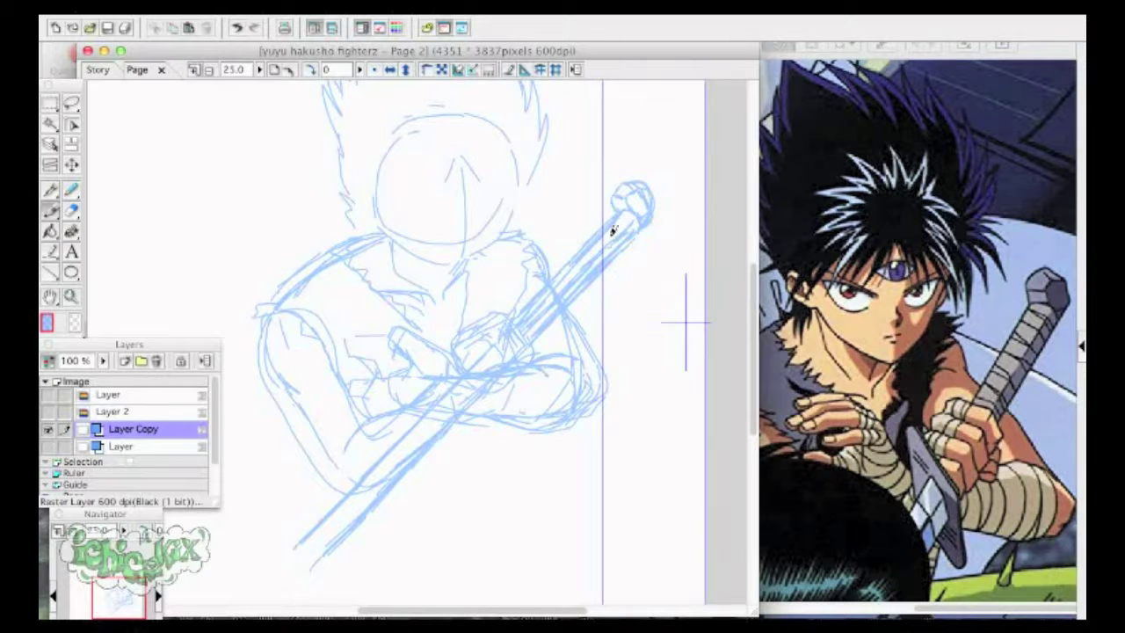
{"action": "left_click_drag", "start_coordinate": [490, 312], "coordinate": [531, 307]}
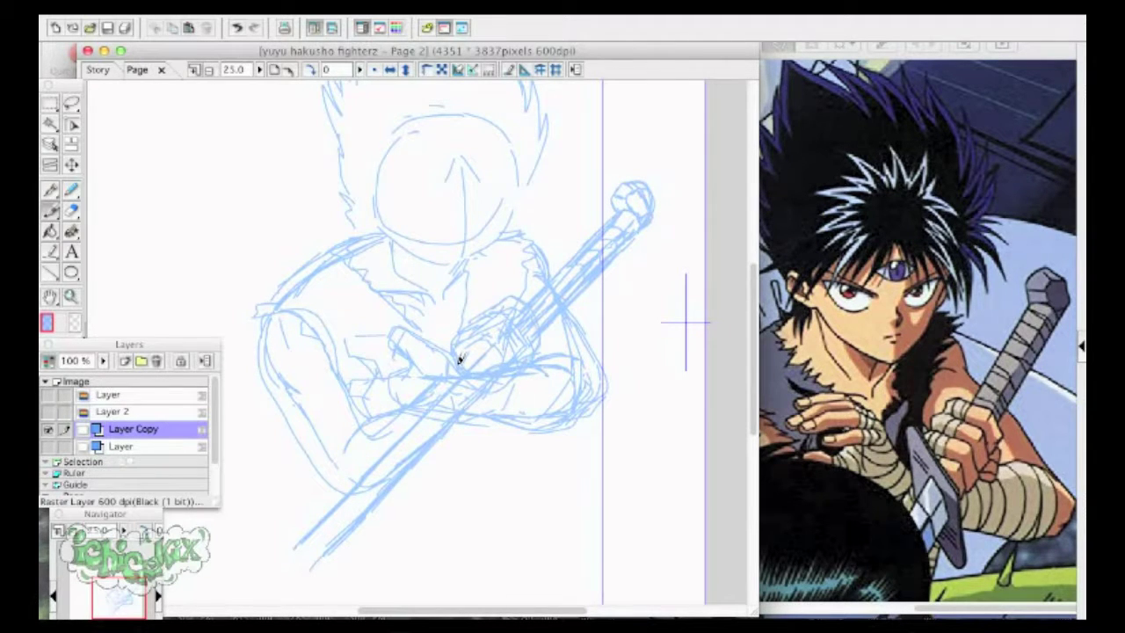
Step: Sketch the pointed sword guard below the fist and reinforce the edge of the blade
{"action": "left_click_drag", "start_coordinate": [454, 364], "coordinate": [473, 363]}
{"action": "mouse_move", "coordinate": [496, 425]}
{"action": "left_mouse_down"}
{"action": "mouse_move", "coordinate": [484, 460]}
{"action": "mouse_move", "coordinate": [495, 445]}
{"action": "mouse_move", "coordinate": [474, 447]}
{"action": "mouse_move", "coordinate": [451, 415]}
{"action": "mouse_move", "coordinate": [482, 465]}
{"action": "left_mouse_up"}
{"action": "left_click_drag", "start_coordinate": [457, 336], "coordinate": [442, 369]}
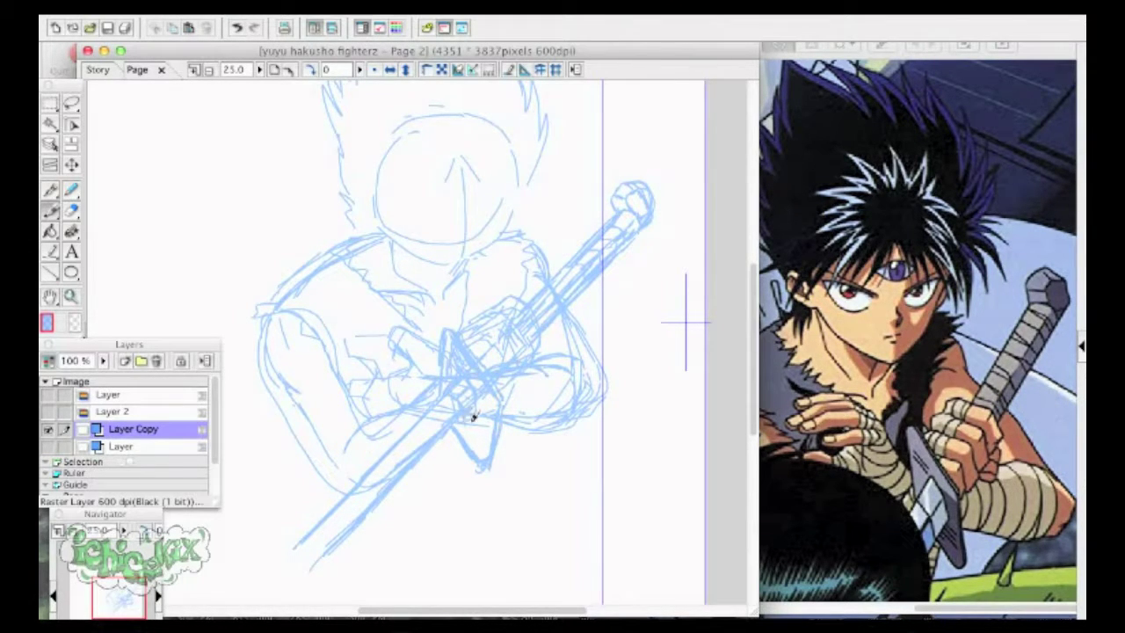
{"action": "left_click_drag", "start_coordinate": [434, 450], "coordinate": [401, 481]}
Step: Rough in the fingers of the raised hand and the jagged fur collar by the neck
{"action": "mouse_move", "coordinate": [429, 345]}
{"action": "left_mouse_down"}
{"action": "mouse_move", "coordinate": [400, 377]}
{"action": "mouse_move", "coordinate": [417, 343]}
{"action": "mouse_move", "coordinate": [426, 360]}
{"action": "left_mouse_up"}
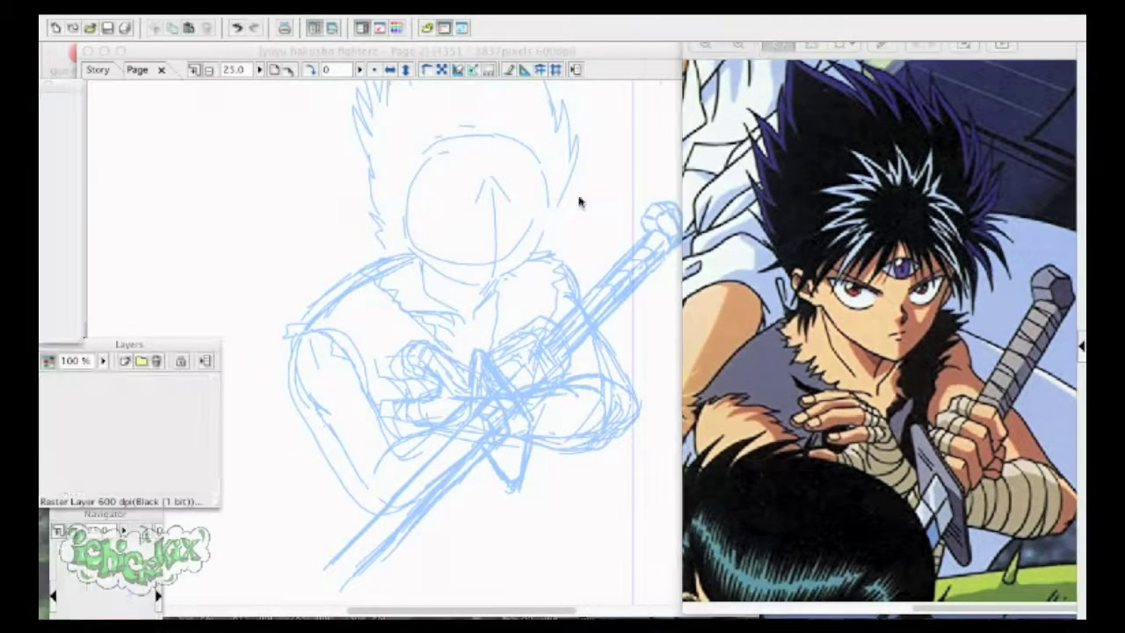
{"action": "left_click_drag", "start_coordinate": [537, 253], "coordinate": [566, 254]}
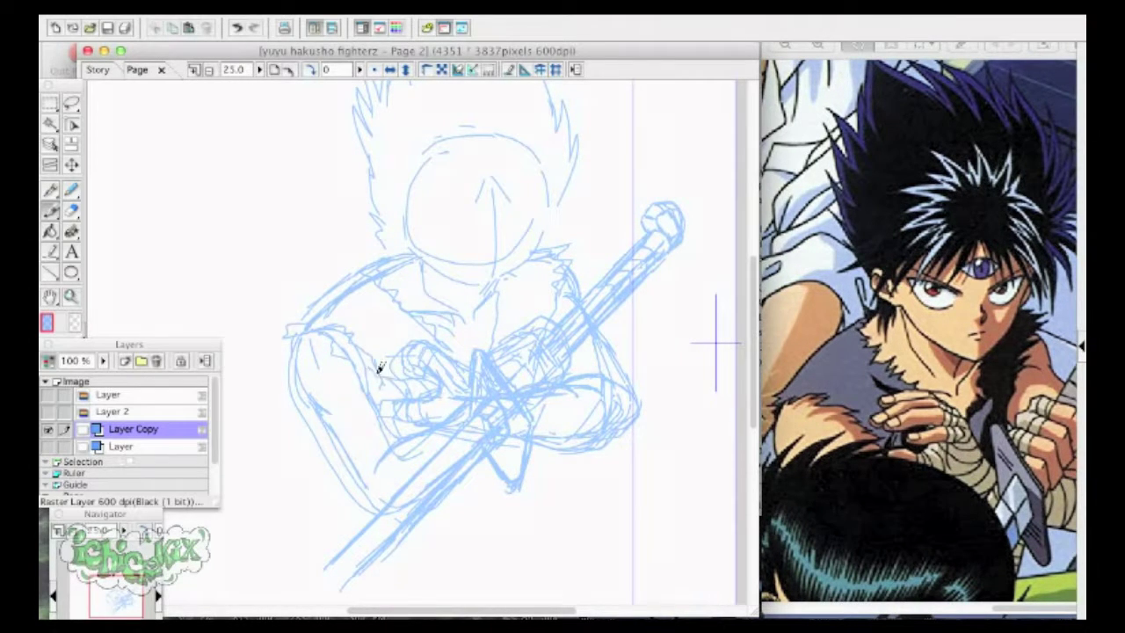
Step: Draw a curved eye guideline across the lower part of the head circle
{"action": "left_click", "coordinate": [59, 531]}
{"action": "left_click_drag", "start_coordinate": [116, 595], "coordinate": [118, 587]}
{"action": "left_click_drag", "start_coordinate": [420, 272], "coordinate": [562, 279]}
{"action": "left_click", "coordinate": [237, 27]}
{"action": "left_click_drag", "start_coordinate": [401, 296], "coordinate": [575, 290]}
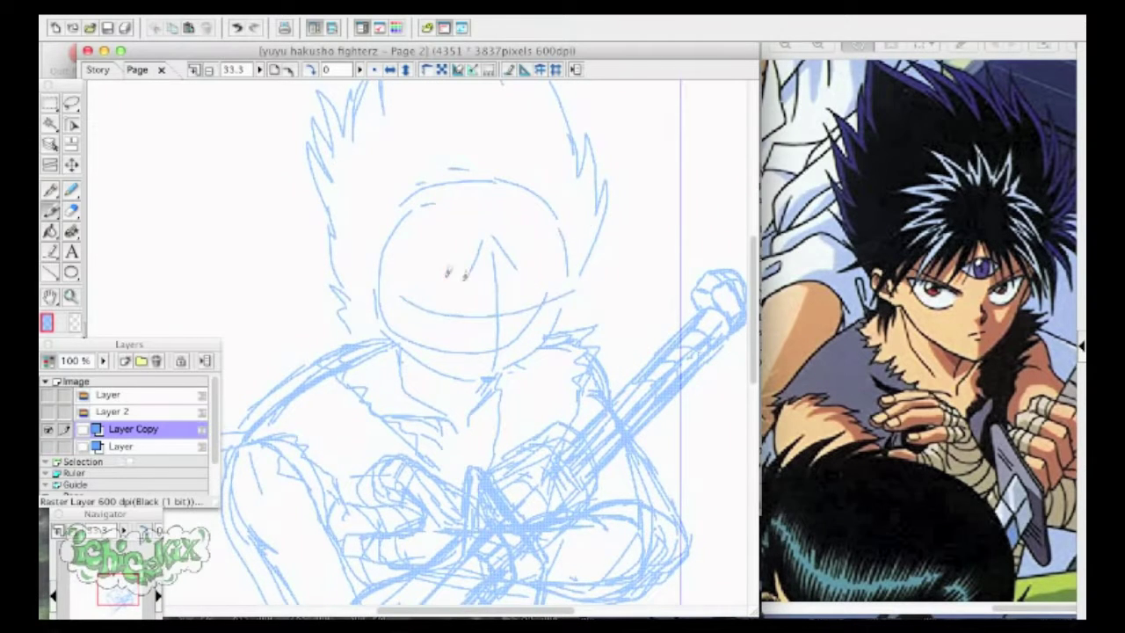
Step: Sketch the jaw on both sides of the face, meeting in a pointed chin below the head circle
{"action": "left_click", "coordinate": [59, 531]}
{"action": "left_click_drag", "start_coordinate": [118, 588], "coordinate": [120, 587]}
{"action": "mouse_move", "coordinate": [497, 420]}
{"action": "left_mouse_down"}
{"action": "mouse_move", "coordinate": [585, 332]}
{"action": "mouse_move", "coordinate": [527, 394]}
{"action": "left_mouse_up"}
{"action": "left_click", "coordinate": [72, 211]}
{"action": "left_click", "coordinate": [51, 211]}
{"action": "left_click_drag", "start_coordinate": [591, 323], "coordinate": [570, 365]}
{"action": "left_click_drag", "start_coordinate": [622, 230], "coordinate": [594, 318]}
{"action": "mouse_move", "coordinate": [596, 279]}
{"action": "left_mouse_down"}
{"action": "mouse_move", "coordinate": [589, 323]}
{"action": "mouse_move", "coordinate": [536, 389]}
{"action": "mouse_move", "coordinate": [458, 406]}
{"action": "mouse_move", "coordinate": [468, 415]}
{"action": "mouse_move", "coordinate": [393, 377]}
{"action": "left_mouse_up"}
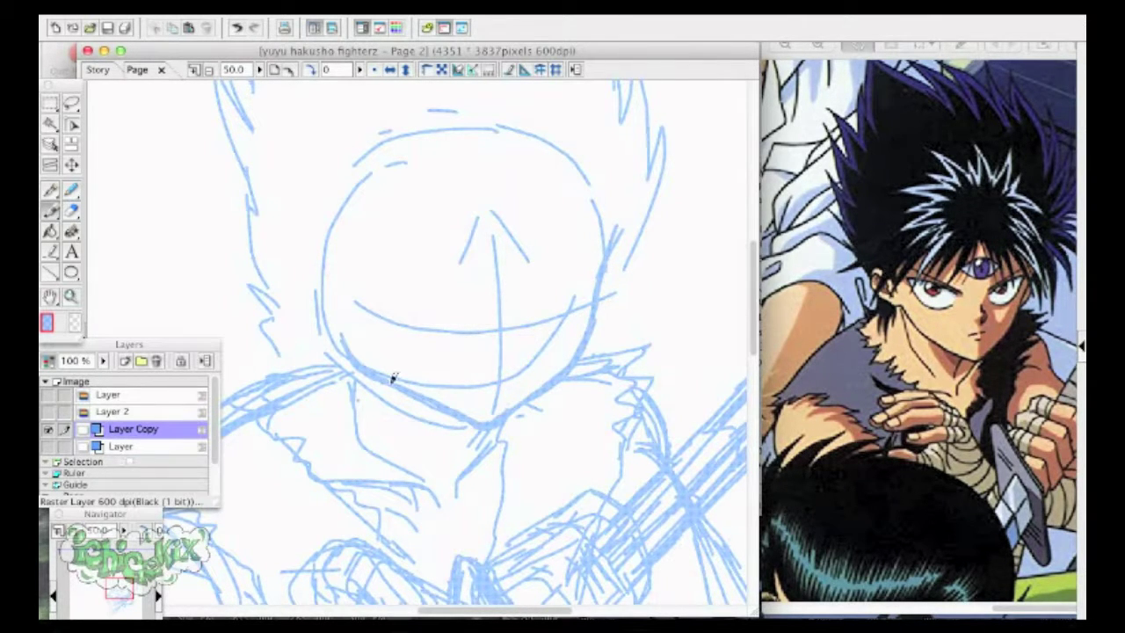
{"action": "left_click_drag", "start_coordinate": [332, 318], "coordinate": [345, 350]}
Step: Sketch the nose on the centre line and the narrow almond outlines of both eyes
{"action": "left_click_drag", "start_coordinate": [504, 315], "coordinate": [511, 321]}
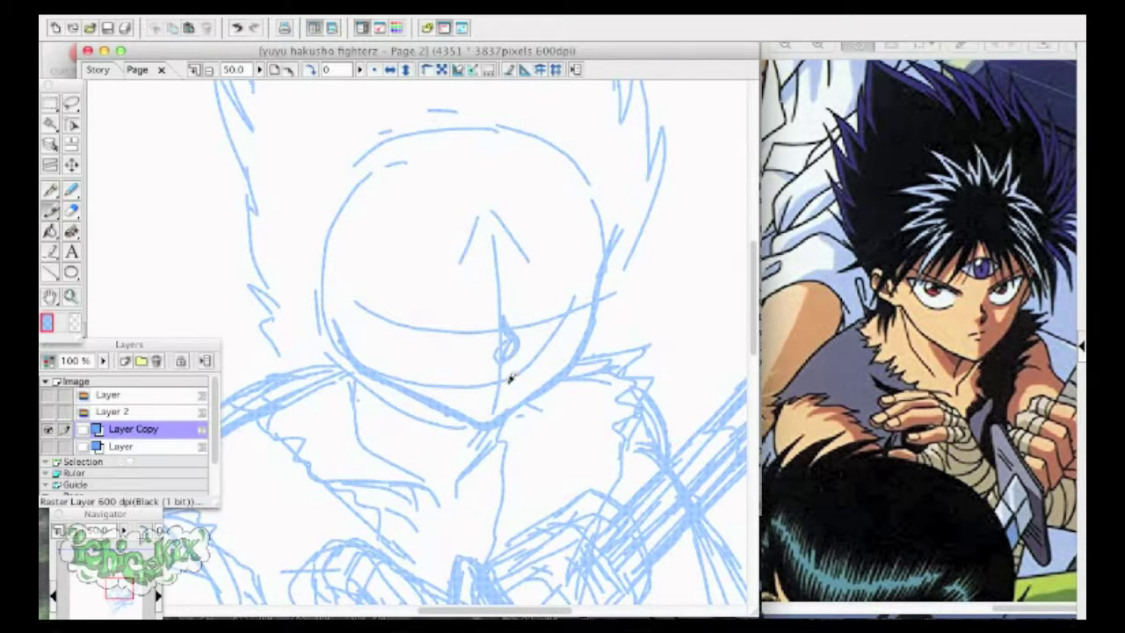
{"action": "left_click_drag", "start_coordinate": [524, 283], "coordinate": [589, 261]}
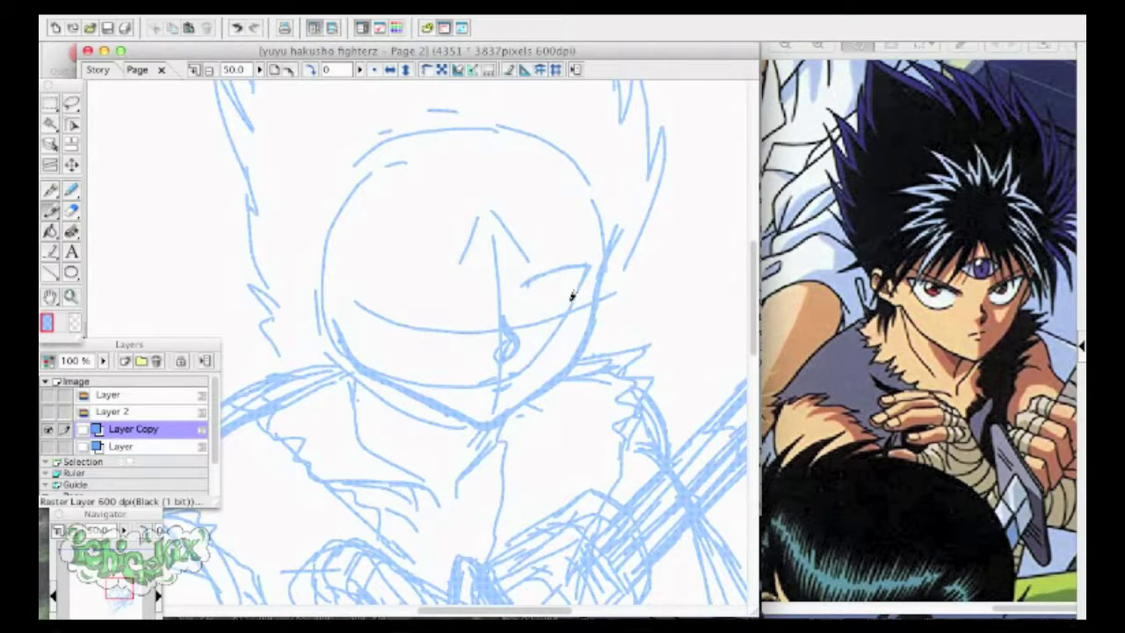
{"action": "left_click_drag", "start_coordinate": [447, 280], "coordinate": [372, 283]}
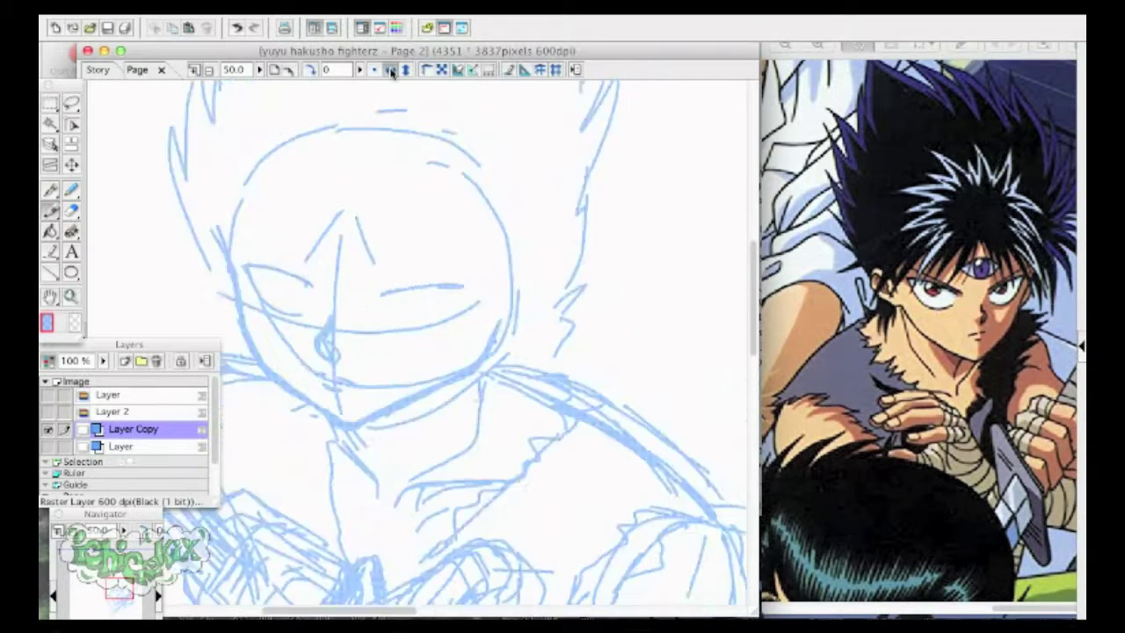
{"action": "left_click", "coordinate": [236, 30]}
{"action": "mouse_move", "coordinate": [445, 284]}
{"action": "left_mouse_down"}
{"action": "mouse_move", "coordinate": [368, 279]}
{"action": "mouse_move", "coordinate": [427, 278]}
{"action": "mouse_move", "coordinate": [389, 269]}
{"action": "mouse_move", "coordinate": [420, 319]}
{"action": "mouse_move", "coordinate": [449, 292]}
{"action": "left_mouse_up"}
{"action": "left_click", "coordinate": [240, 30]}
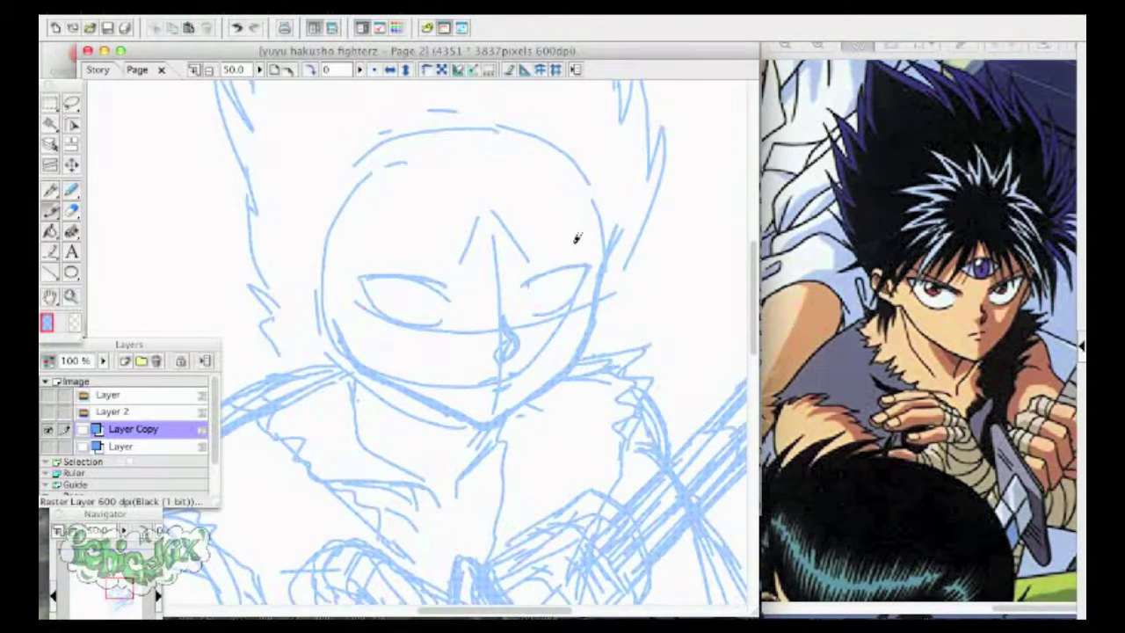
Step: Erase the stray construction lines overlapping the jaw and the side of the face
{"action": "key", "text": "e"}
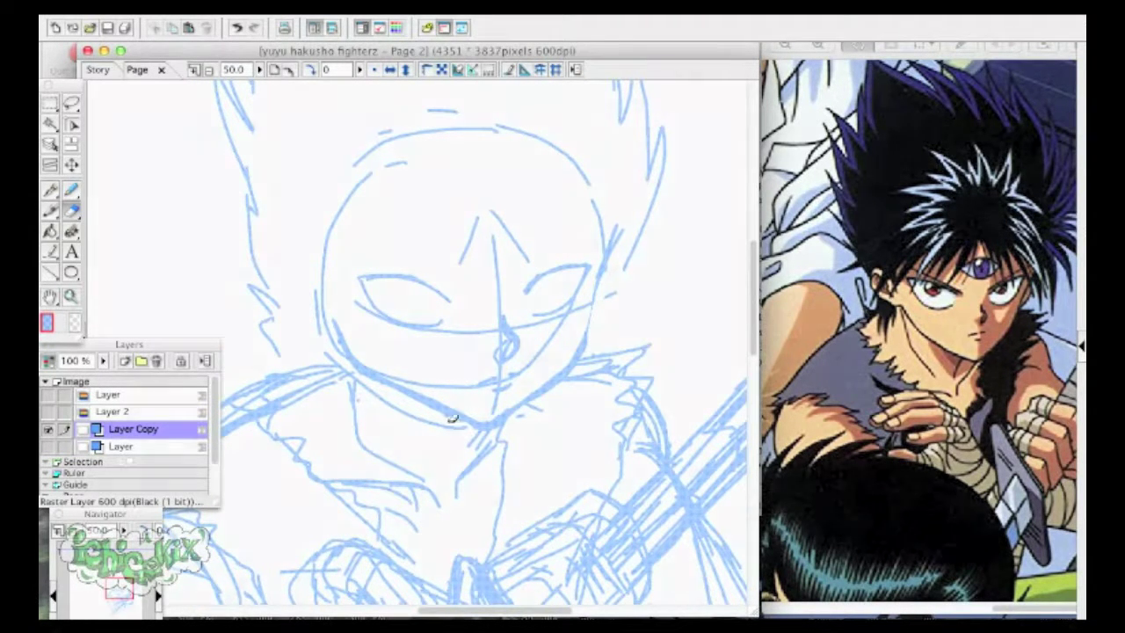
{"action": "mouse_move", "coordinate": [431, 398]}
{"action": "left_mouse_down"}
{"action": "mouse_move", "coordinate": [469, 416]}
{"action": "mouse_move", "coordinate": [387, 378]}
{"action": "left_mouse_up"}
{"action": "key", "text": "y"}
{"action": "key", "text": "super+z"}
{"action": "mouse_move", "coordinate": [347, 338]}
{"action": "left_mouse_down"}
{"action": "mouse_move", "coordinate": [370, 364]}
{"action": "mouse_move", "coordinate": [355, 343]}
{"action": "mouse_move", "coordinate": [525, 405]}
{"action": "mouse_move", "coordinate": [350, 355]}
{"action": "left_mouse_up"}
{"action": "key", "text": "e"}
Step: Sketch angry, inward-slanting eyebrows and darken the upper eyelids
{"action": "left_click", "coordinate": [56, 210]}
{"action": "left_click_drag", "start_coordinate": [529, 280], "coordinate": [594, 243]}
{"action": "left_click_drag", "start_coordinate": [448, 287], "coordinate": [346, 246]}
{"action": "left_click_drag", "start_coordinate": [413, 275], "coordinate": [447, 286]}
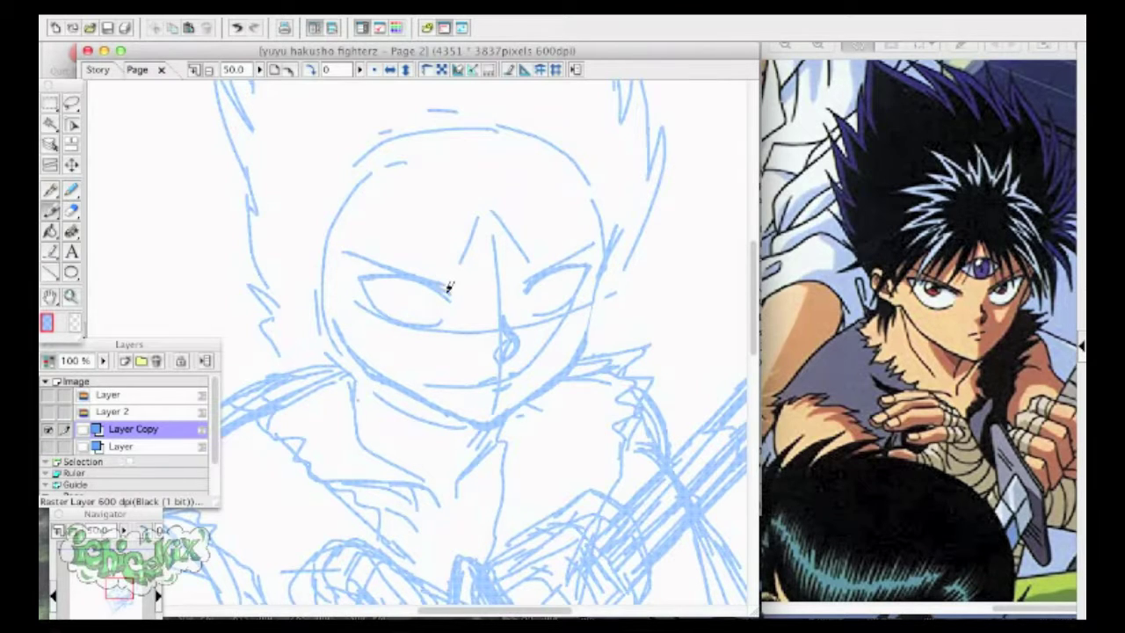
{"action": "left_click_drag", "start_coordinate": [376, 263], "coordinate": [369, 291]}
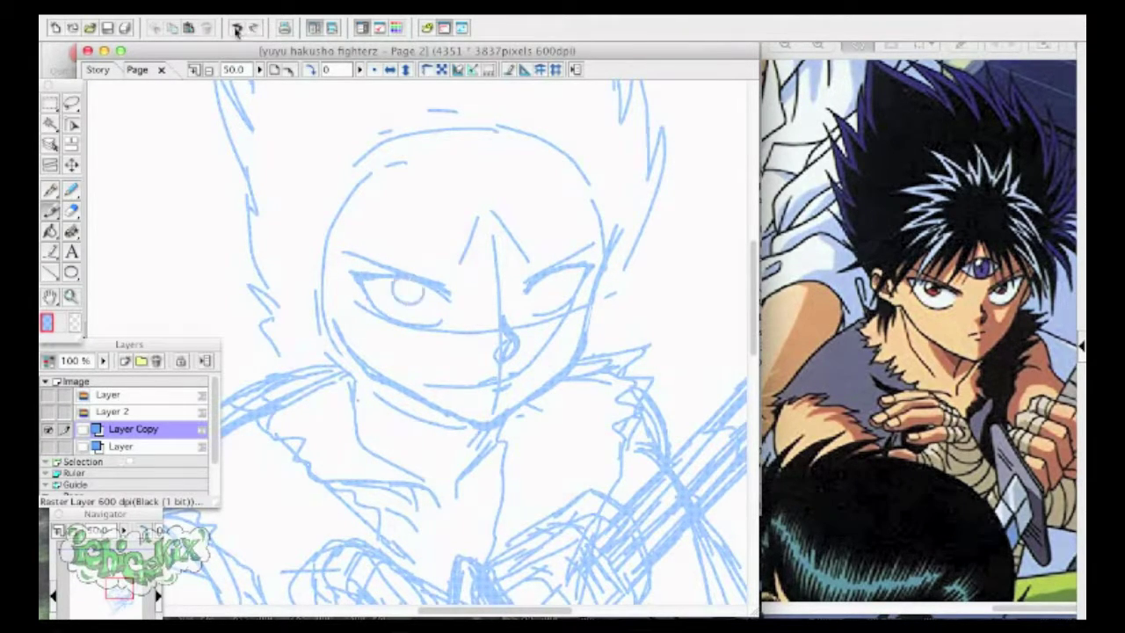
Step: Sketch round irises inside both eyes, partly covered by the upper lids
{"action": "key", "text": "super+z"}
{"action": "mouse_move", "coordinate": [392, 293]}
{"action": "left_mouse_down"}
{"action": "mouse_move", "coordinate": [397, 280]}
{"action": "mouse_move", "coordinate": [410, 301]}
{"action": "mouse_move", "coordinate": [399, 278]}
{"action": "left_mouse_up"}
{"action": "left_click_drag", "start_coordinate": [546, 273], "coordinate": [548, 273]}
{"action": "key", "text": "super+z"}
Step: Sketch the ear and neck lines and refine the opposite side of the face
{"action": "mouse_move", "coordinate": [319, 274]}
{"action": "left_mouse_down"}
{"action": "mouse_move", "coordinate": [326, 341]}
{"action": "mouse_move", "coordinate": [286, 255]}
{"action": "mouse_move", "coordinate": [323, 349]}
{"action": "mouse_move", "coordinate": [430, 467]}
{"action": "left_mouse_up"}
{"action": "key", "text": "super+z"}
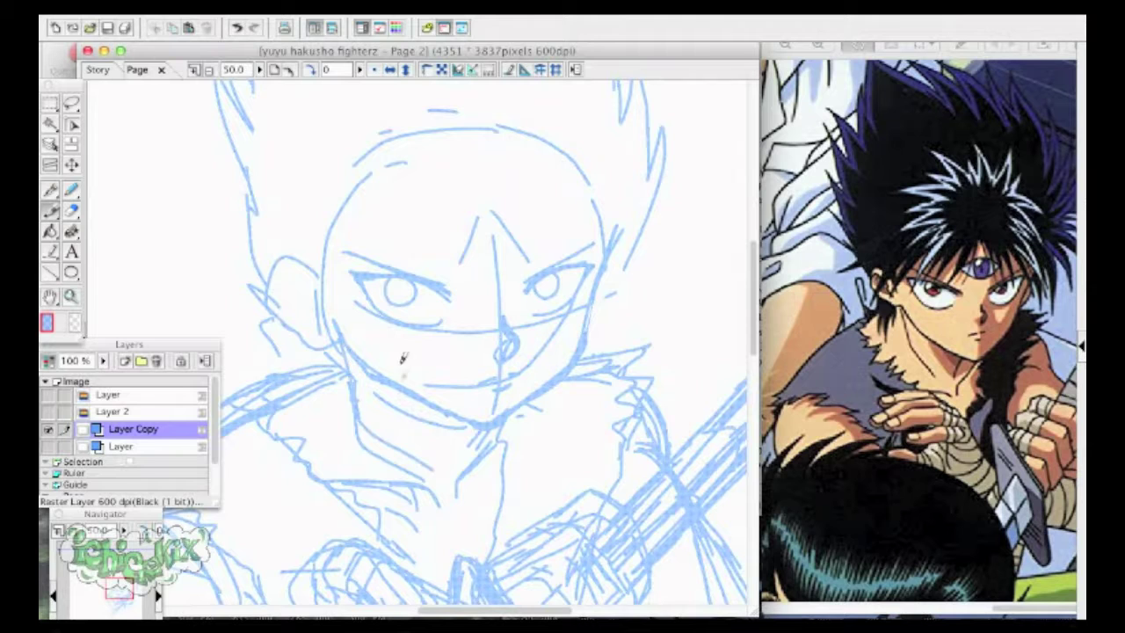
{"action": "key", "text": "super+z"}
{"action": "left_click_drag", "start_coordinate": [611, 253], "coordinate": [589, 311]}
Step: Check the face in mirrored view and sketch the third eye on the forehead
{"action": "key", "text": "h"}
{"action": "key", "text": "h"}
{"action": "key", "text": "h"}
{"action": "key", "text": "h"}
{"action": "mouse_move", "coordinate": [450, 252]}
{"action": "left_mouse_down"}
{"action": "mouse_move", "coordinate": [507, 249]}
{"action": "mouse_move", "coordinate": [522, 218]}
{"action": "left_mouse_up"}
{"action": "left_click", "coordinate": [236, 27]}
{"action": "left_click", "coordinate": [236, 27]}
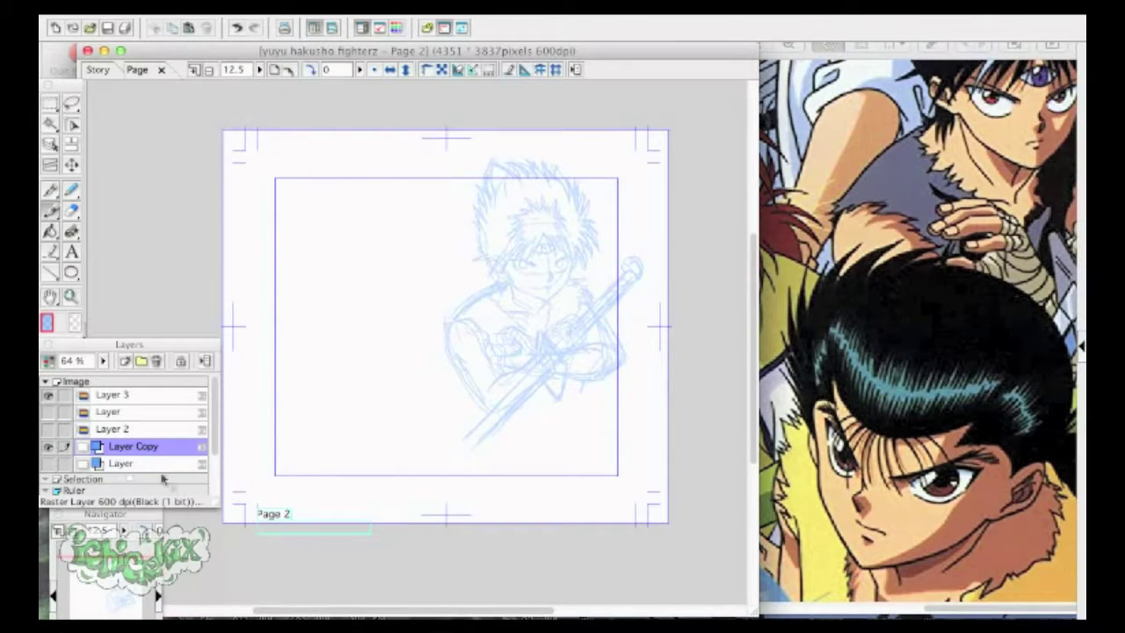
Step: Temporarily show the other character's sketch and ink layers to check the composition of both figures
{"action": "left_click", "coordinate": [49, 463]}
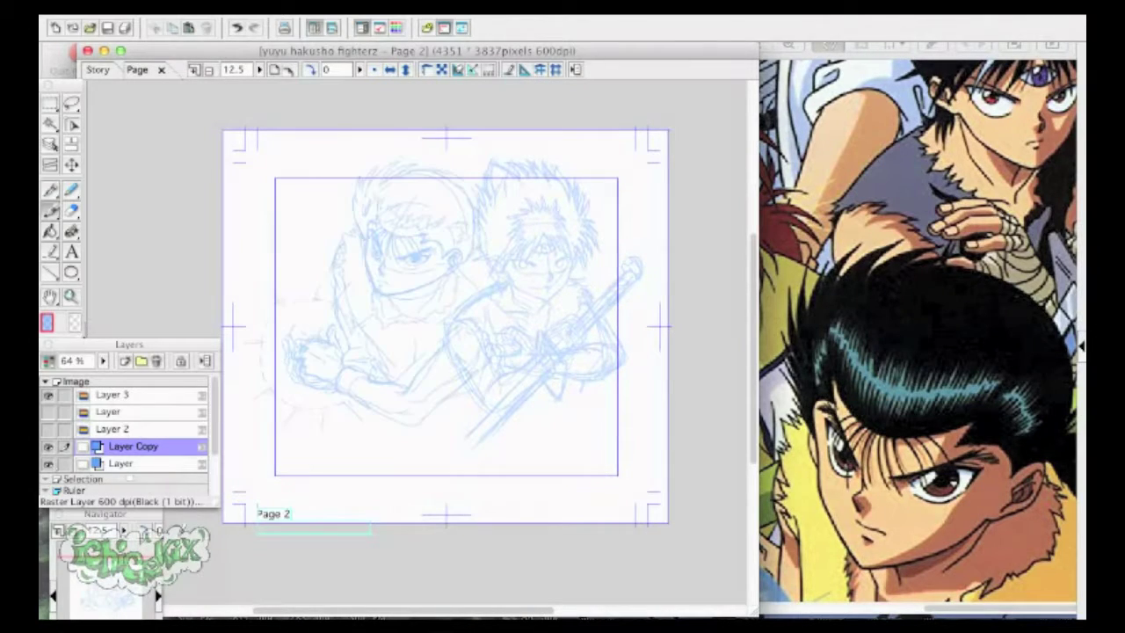
{"action": "left_click", "coordinate": [48, 411]}
{"action": "left_click", "coordinate": [48, 463]}
{"action": "left_click", "coordinate": [58, 530]}
{"action": "mouse_move", "coordinate": [101, 604]}
{"action": "left_mouse_down"}
{"action": "mouse_move", "coordinate": [90, 607]}
{"action": "mouse_move", "coordinate": [106, 600]}
{"action": "left_mouse_up"}
{"action": "left_click", "coordinate": [49, 412]}
{"action": "left_click", "coordinate": [49, 412]}
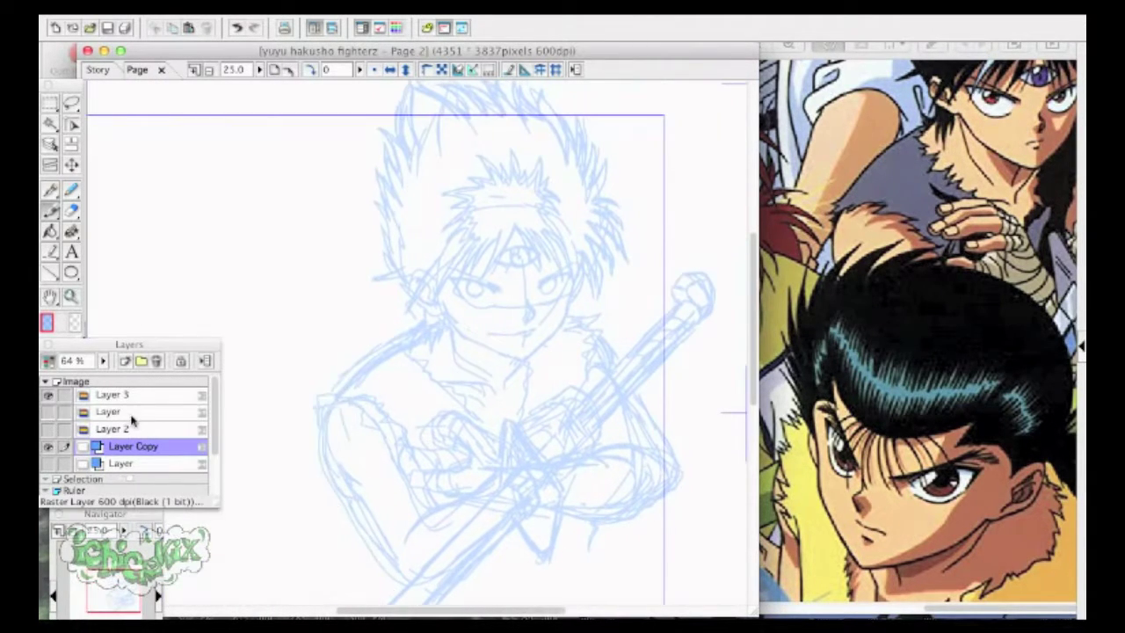
Step: Ink the upper eyelids of both eyes with black curved strokes on Layer 3
{"action": "left_click", "coordinate": [132, 395]}
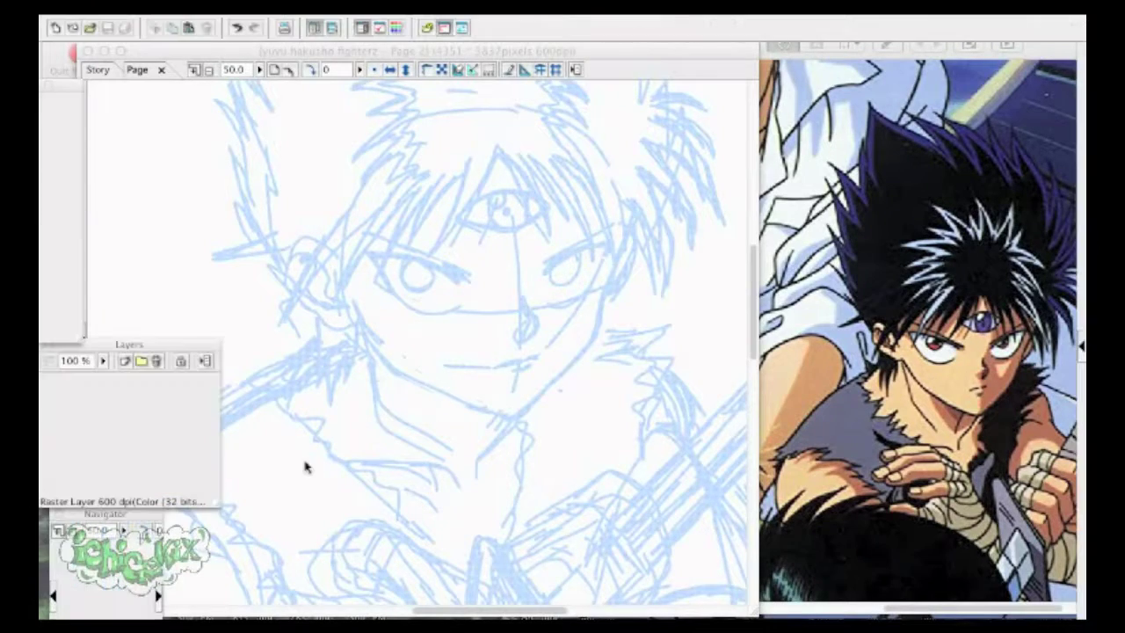
{"action": "left_click", "coordinate": [306, 467]}
{"action": "left_click", "coordinate": [58, 530]}
{"action": "left_click", "coordinate": [73, 531]}
{"action": "left_click", "coordinate": [59, 530]}
{"action": "left_click", "coordinate": [73, 531]}
{"action": "left_click_drag", "start_coordinate": [403, 305], "coordinate": [339, 287]}
{"action": "left_click_drag", "start_coordinate": [523, 288], "coordinate": [568, 282]}
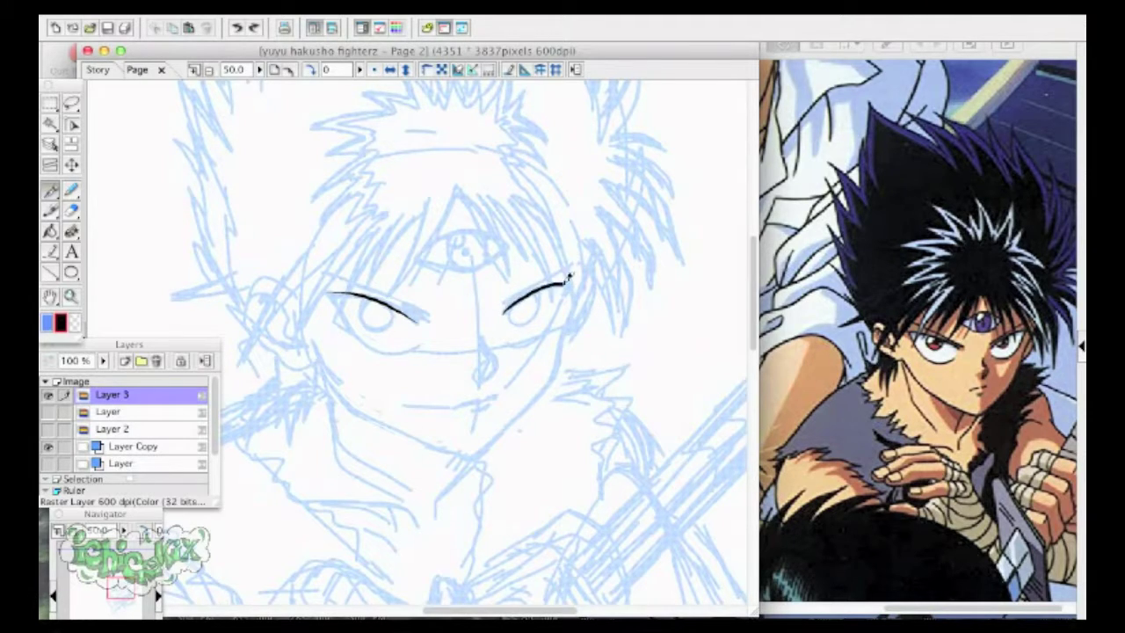
Step: Ink the outer corners and lower edges of both eyes, checking them in mirrored view
{"action": "mouse_move", "coordinate": [330, 291]}
{"action": "left_mouse_down"}
{"action": "mouse_move", "coordinate": [347, 313]}
{"action": "mouse_move", "coordinate": [417, 349]}
{"action": "left_mouse_up"}
{"action": "key", "text": "super+z"}
{"action": "left_click", "coordinate": [238, 28]}
{"action": "left_click_drag", "start_coordinate": [568, 283], "coordinate": [514, 349]}
{"action": "left_click", "coordinate": [237, 28]}
{"action": "left_click_drag", "start_coordinate": [573, 280], "coordinate": [511, 347]}
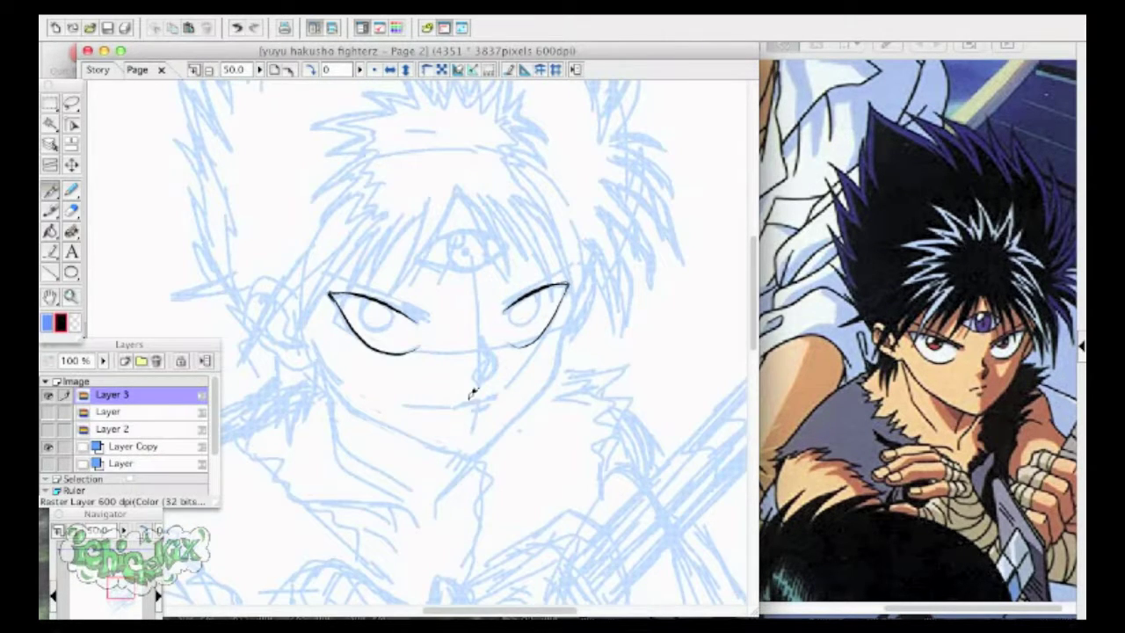
{"action": "left_click", "coordinate": [390, 69]}
{"action": "left_click", "coordinate": [390, 69]}
{"action": "scroll", "coordinate": [209, 576], "scroll_direction": "down", "scroll_amount": 2}
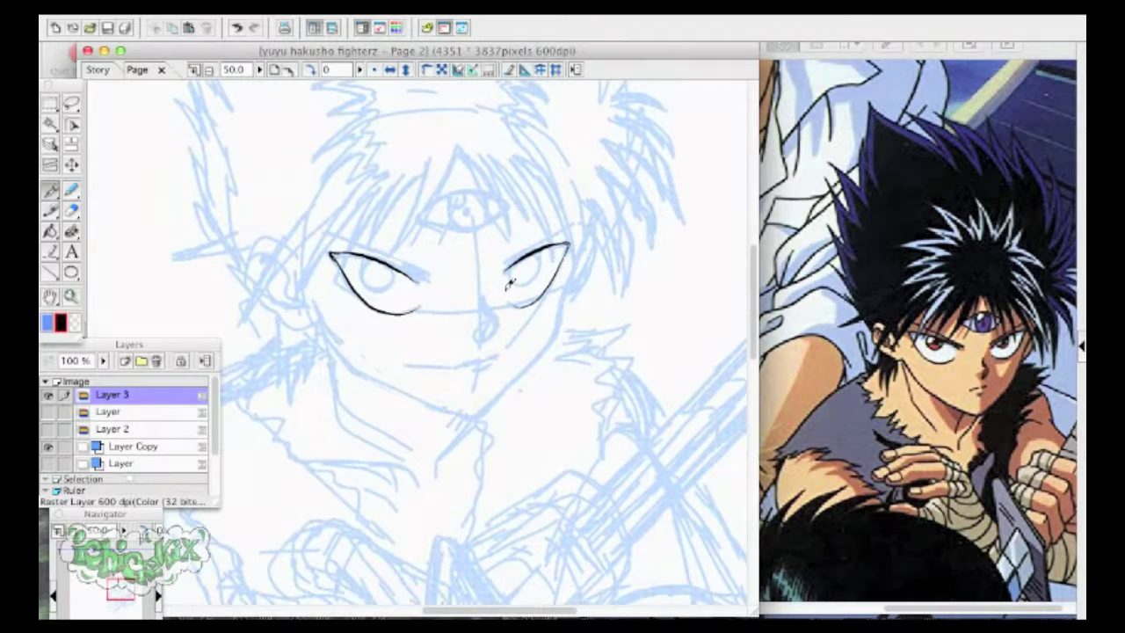
Step: Try to ink slanted eyebrows directly above both eyes
{"action": "left_click_drag", "start_coordinate": [505, 265], "coordinate": [577, 224]}
{"action": "left_click_drag", "start_coordinate": [389, 261], "coordinate": [418, 274]}
{"action": "left_click", "coordinate": [237, 28]}
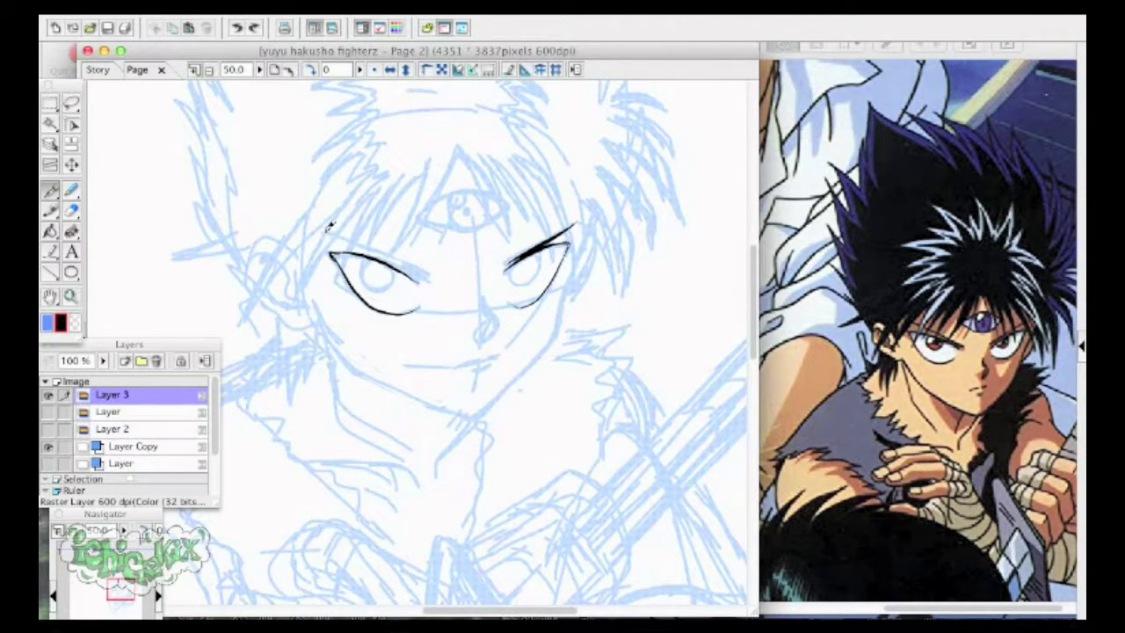
{"action": "left_click_drag", "start_coordinate": [326, 232], "coordinate": [429, 269]}
{"action": "left_click", "coordinate": [237, 28]}
{"action": "left_click_drag", "start_coordinate": [327, 234], "coordinate": [420, 276]}
{"action": "left_click", "coordinate": [237, 28]}
{"action": "key", "text": "super+z"}
Step: Ink the nose and the small, tight mouth over the sketch
{"action": "mouse_move", "coordinate": [481, 303]}
{"action": "left_mouse_down"}
{"action": "mouse_move", "coordinate": [480, 361]}
{"action": "mouse_move", "coordinate": [498, 356]}
{"action": "left_mouse_up"}
{"action": "left_click", "coordinate": [482, 307]}
{"action": "key", "text": "super+z"}
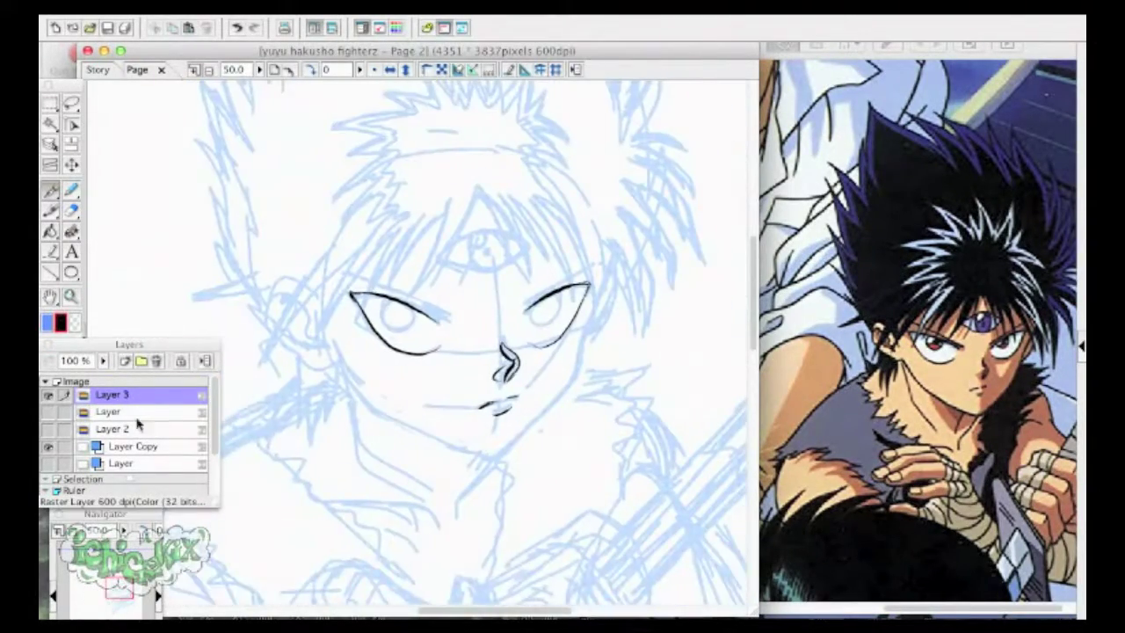
Step: Ink the far side of the face from the chin up to the outer corner of the eye
{"action": "mouse_move", "coordinate": [463, 429]}
{"action": "left_mouse_down"}
{"action": "mouse_move", "coordinate": [533, 353]}
{"action": "mouse_move", "coordinate": [543, 295]}
{"action": "left_mouse_up"}
{"action": "left_click", "coordinate": [238, 28]}
{"action": "left_click", "coordinate": [237, 28]}
{"action": "left_click_drag", "start_coordinate": [534, 348], "coordinate": [548, 295]}
Step: Try to ink the long jawline from the chin toward the ear
{"action": "left_click_drag", "start_coordinate": [456, 428], "coordinate": [339, 398]}
{"action": "key", "text": "ctrl+z"}
{"action": "key", "text": "ctrl+z"}
{"action": "left_click", "coordinate": [237, 27]}
{"action": "left_click_drag", "start_coordinate": [455, 432], "coordinate": [344, 399]}
{"action": "left_click", "coordinate": [237, 28]}
{"action": "mouse_move", "coordinate": [301, 342]}
{"action": "left_mouse_down"}
{"action": "mouse_move", "coordinate": [337, 383]}
{"action": "mouse_move", "coordinate": [428, 421]}
{"action": "left_mouse_up"}
{"action": "left_click", "coordinate": [237, 27]}
{"action": "mouse_move", "coordinate": [337, 385]}
{"action": "left_mouse_down"}
{"action": "mouse_move", "coordinate": [448, 430]}
{"action": "mouse_move", "coordinate": [389, 415]}
{"action": "left_mouse_up"}
{"action": "left_click", "coordinate": [238, 27]}
{"action": "left_click", "coordinate": [237, 28]}
Step: Ink the long jawline from the chin toward the ear and check it in mirrored view
{"action": "left_click_drag", "start_coordinate": [453, 432], "coordinate": [338, 379]}
{"action": "left_click", "coordinate": [390, 70]}
{"action": "left_click", "coordinate": [390, 70]}
{"action": "left_click", "coordinate": [72, 211]}
{"action": "left_click", "coordinate": [51, 190]}
Step: Try to extend the inked jawline up the cheek to the ear
{"action": "mouse_move", "coordinate": [302, 346]}
{"action": "left_mouse_down"}
{"action": "mouse_move", "coordinate": [335, 381]}
{"action": "mouse_move", "coordinate": [304, 335]}
{"action": "left_mouse_up"}
{"action": "left_click", "coordinate": [237, 28]}
{"action": "left_click_drag", "start_coordinate": [339, 378], "coordinate": [304, 337]}
{"action": "left_click", "coordinate": [237, 27]}
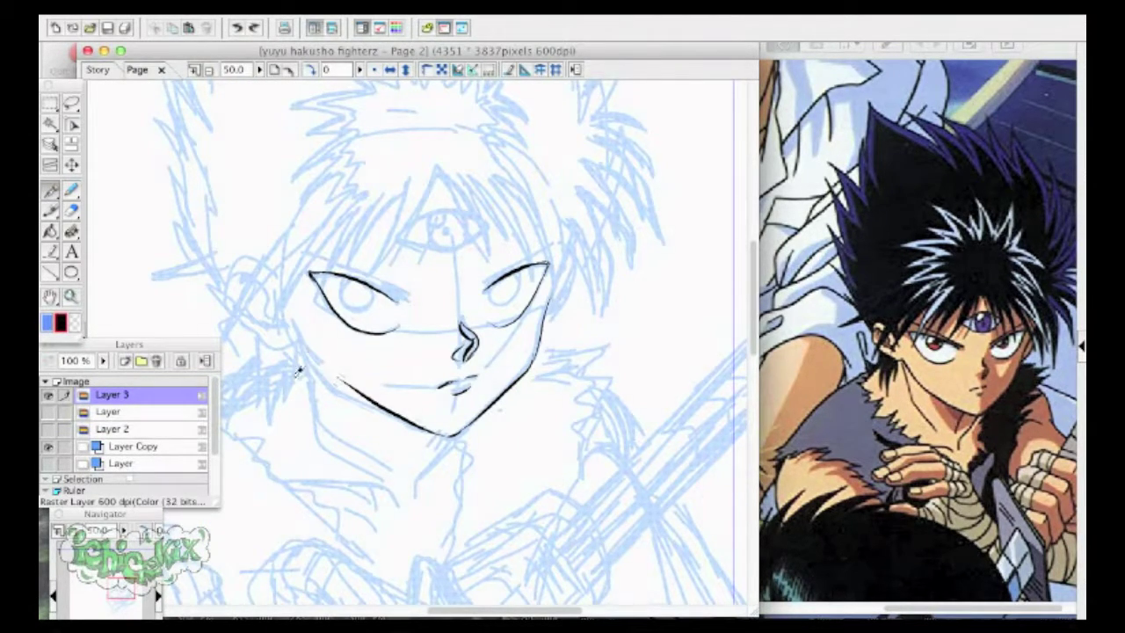
{"action": "left_click", "coordinate": [73, 211]}
{"action": "left_click", "coordinate": [238, 27]}
{"action": "left_click", "coordinate": [237, 28]}
{"action": "left_click", "coordinate": [237, 27]}
{"action": "left_click", "coordinate": [51, 190]}
Step: Examine the inked face with the Layer Copy sketch hidden and the view mirrored
{"action": "left_click", "coordinate": [49, 446]}
{"action": "left_click", "coordinate": [390, 69]}
{"action": "left_click", "coordinate": [390, 69]}
{"action": "left_click", "coordinate": [48, 446]}
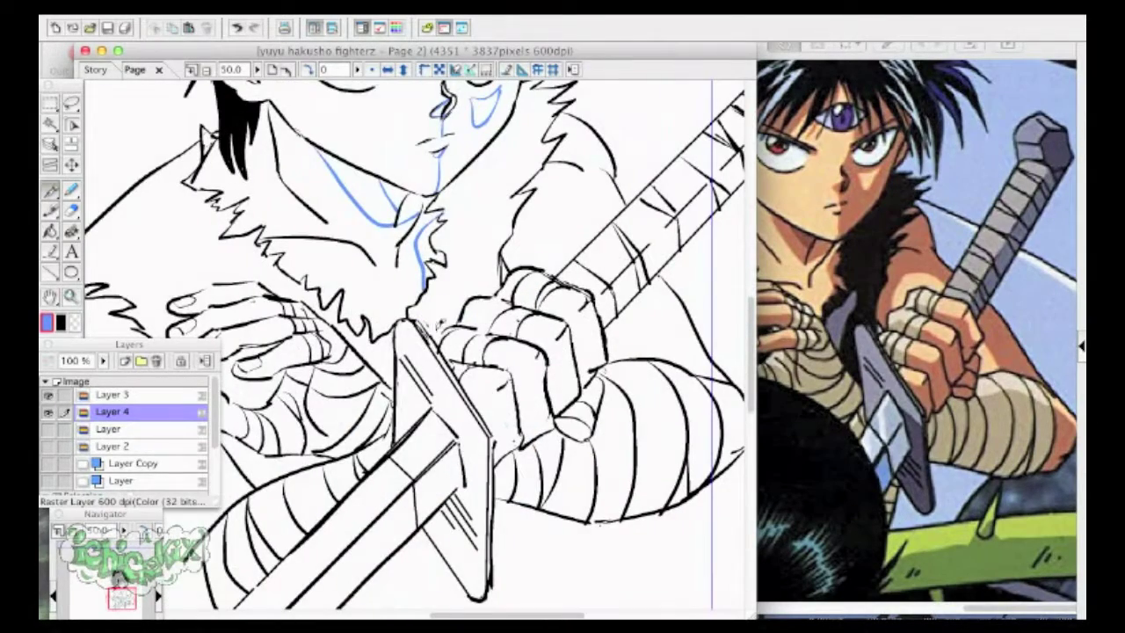
Step: Outline shadow areas in blue on Layer 4 along the fur tuft by the guard and the arm behind the sword
{"action": "left_click_drag", "start_coordinate": [463, 264], "coordinate": [436, 322]}
{"action": "mouse_move", "coordinate": [524, 266]}
{"action": "left_mouse_down"}
{"action": "mouse_move", "coordinate": [552, 210]}
{"action": "mouse_move", "coordinate": [567, 213]}
{"action": "mouse_move", "coordinate": [577, 245]}
{"action": "mouse_move", "coordinate": [533, 235]}
{"action": "mouse_move", "coordinate": [534, 267]}
{"action": "left_mouse_up"}
{"action": "key", "text": "super+z"}
{"action": "key", "text": "super+z"}
{"action": "left_click_drag", "start_coordinate": [639, 299], "coordinate": [662, 359]}
{"action": "left_click_drag", "start_coordinate": [581, 288], "coordinate": [481, 227]}
{"action": "left_click_drag", "start_coordinate": [613, 330], "coordinate": [651, 378]}
{"action": "key", "text": "super+z"}
{"action": "left_click_drag", "start_coordinate": [613, 326], "coordinate": [651, 376]}
Step: Draw blue shadow lines across the bandaged fingers of the fist gripping the sword
{"action": "left_click_drag", "start_coordinate": [508, 338], "coordinate": [605, 321]}
{"action": "mouse_move", "coordinate": [400, 323]}
{"action": "left_mouse_down"}
{"action": "mouse_move", "coordinate": [362, 318]}
{"action": "mouse_move", "coordinate": [435, 302]}
{"action": "left_mouse_up"}
{"action": "left_click_drag", "start_coordinate": [362, 257], "coordinate": [466, 269]}
{"action": "mouse_move", "coordinate": [415, 227]}
{"action": "left_mouse_down"}
{"action": "mouse_move", "coordinate": [483, 253]}
{"action": "mouse_move", "coordinate": [506, 306]}
{"action": "left_mouse_up"}
{"action": "left_click_drag", "start_coordinate": [439, 263], "coordinate": [502, 345]}
Step: Temporarily show the hidden Layer and Layer 2 to examine the other character's linework
{"action": "left_click", "coordinate": [48, 429]}
{"action": "left_click", "coordinate": [49, 446]}
{"action": "left_click_drag", "start_coordinate": [237, 317], "coordinate": [703, 210]}
{"action": "left_click_drag", "start_coordinate": [534, 240], "coordinate": [470, 82]}
{"action": "left_click", "coordinate": [48, 428]}
{"action": "left_click", "coordinate": [49, 447]}
{"action": "left_click_drag", "start_coordinate": [685, 211], "coordinate": [161, 263]}
{"action": "mouse_move", "coordinate": [667, 222]}
{"action": "left_mouse_down"}
{"action": "mouse_move", "coordinate": [117, 275]}
{"action": "mouse_move", "coordinate": [669, 509]}
{"action": "mouse_move", "coordinate": [581, 398]}
{"action": "left_mouse_up"}
Step: Draw blue shadow lines along the sword guard's edge and reflection lines at the base of the blade
{"action": "left_click_drag", "start_coordinate": [409, 362], "coordinate": [444, 395]}
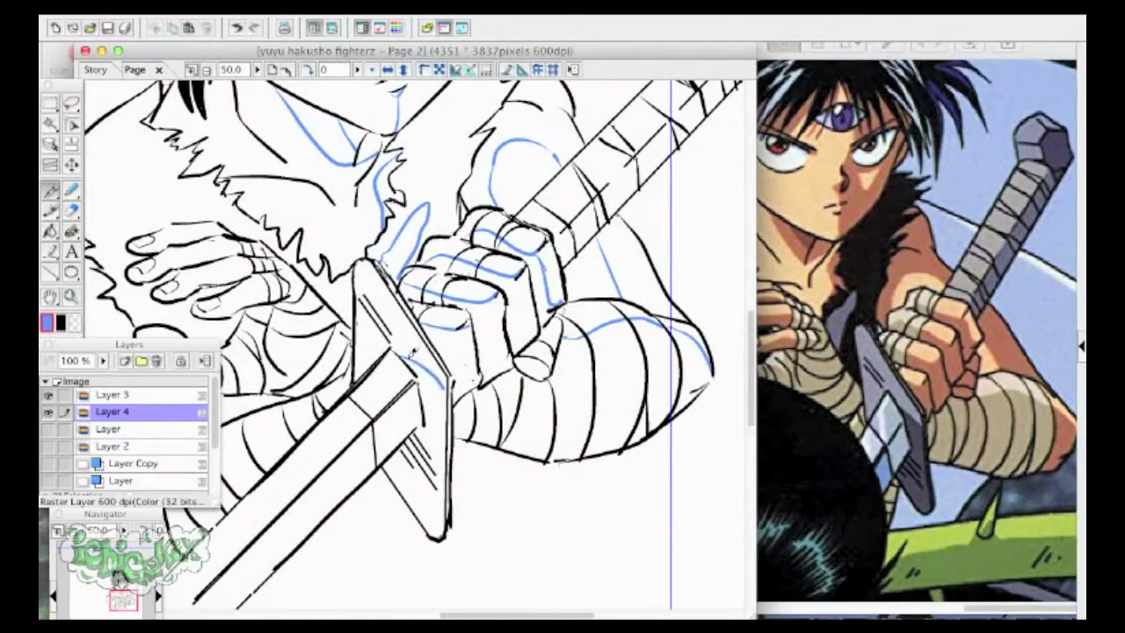
{"action": "left_click_drag", "start_coordinate": [416, 378], "coordinate": [425, 420]}
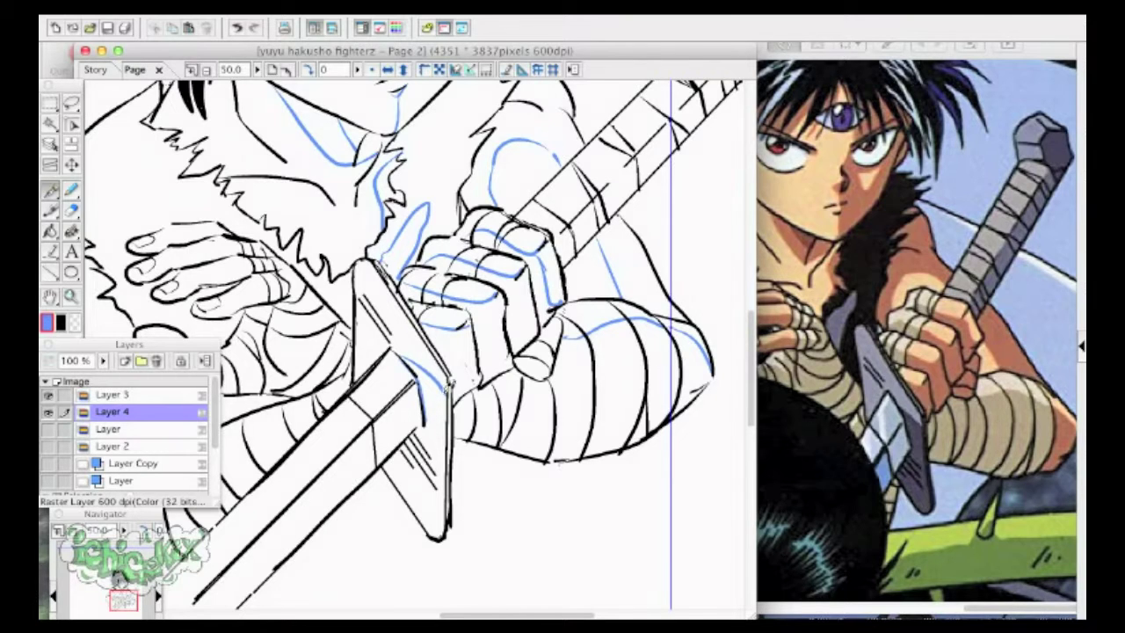
{"action": "mouse_move", "coordinate": [378, 265]}
{"action": "left_mouse_down"}
{"action": "mouse_move", "coordinate": [449, 372]}
{"action": "mouse_move", "coordinate": [452, 514]}
{"action": "left_mouse_up"}
{"action": "left_click_drag", "start_coordinate": [392, 347], "coordinate": [370, 415]}
{"action": "left_click", "coordinate": [130, 594]}
{"action": "mouse_move", "coordinate": [598, 160]}
{"action": "left_mouse_down"}
{"action": "mouse_move", "coordinate": [638, 169]}
{"action": "mouse_move", "coordinate": [413, 427]}
{"action": "left_mouse_up"}
{"action": "mouse_move", "coordinate": [619, 220]}
{"action": "left_mouse_down"}
{"action": "mouse_move", "coordinate": [420, 431]}
{"action": "mouse_move", "coordinate": [395, 114]}
{"action": "left_mouse_up"}
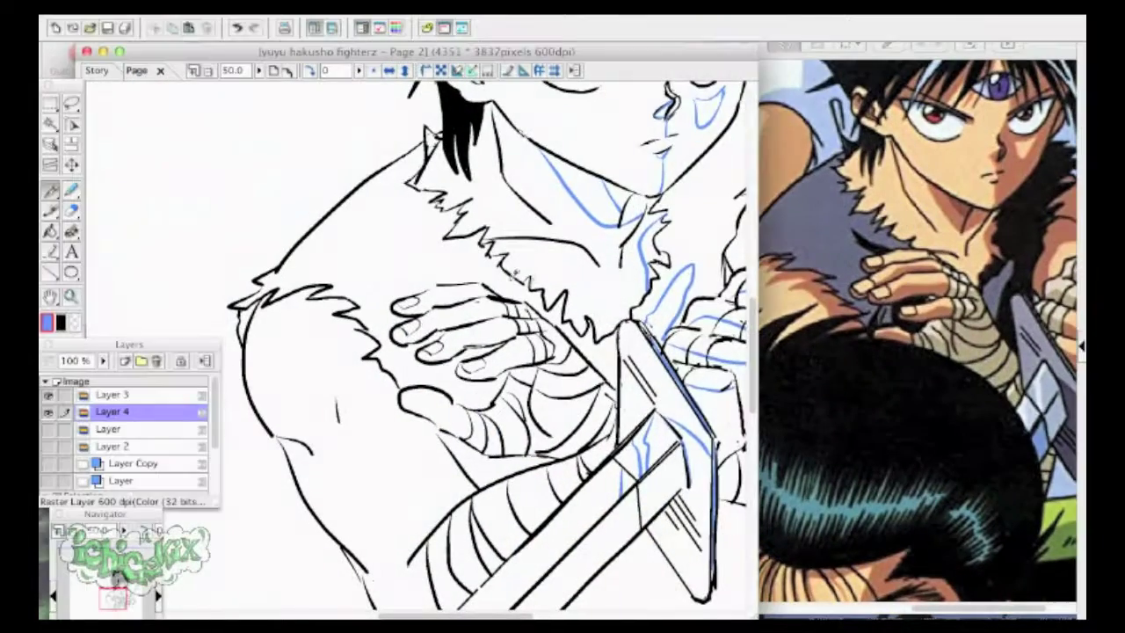
Step: Draw blue shadow lines along the fingers and thumb of the raised bandaged hand and a small fold shadow above it
{"action": "mouse_move", "coordinate": [479, 275]}
{"action": "left_mouse_down"}
{"action": "mouse_move", "coordinate": [427, 250]}
{"action": "mouse_move", "coordinate": [472, 274]}
{"action": "left_mouse_up"}
{"action": "left_click_drag", "start_coordinate": [473, 381], "coordinate": [478, 406]}
{"action": "mouse_move", "coordinate": [411, 340]}
{"action": "left_mouse_down"}
{"action": "mouse_move", "coordinate": [516, 311]}
{"action": "mouse_move", "coordinate": [518, 329]}
{"action": "left_mouse_up"}
{"action": "key", "text": "super+z"}
{"action": "left_click_drag", "start_coordinate": [427, 358], "coordinate": [516, 331]}
{"action": "left_click_drag", "start_coordinate": [462, 373], "coordinate": [547, 340]}
{"action": "key", "text": "super+z"}
{"action": "mouse_move", "coordinate": [403, 401]}
{"action": "left_mouse_down"}
{"action": "mouse_move", "coordinate": [425, 395]}
{"action": "mouse_move", "coordinate": [451, 408]}
{"action": "left_mouse_up"}
{"action": "key", "text": "super+z"}
{"action": "mouse_move", "coordinate": [403, 401]}
{"action": "left_mouse_down"}
{"action": "mouse_move", "coordinate": [451, 408]}
{"action": "mouse_move", "coordinate": [513, 372]}
{"action": "left_mouse_up"}
{"action": "left_click", "coordinate": [237, 29]}
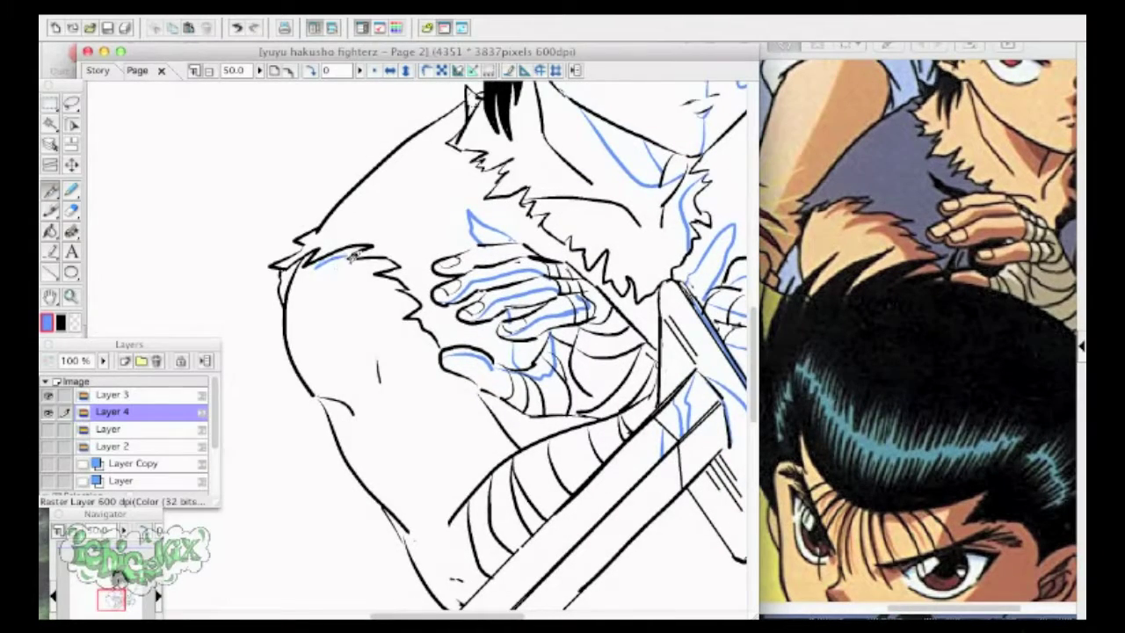
Step: Draw blue shadow lines under the sleeve's fur edge, down the inner upper arm and along the bandaged forearm
{"action": "left_click_drag", "start_coordinate": [353, 256], "coordinate": [393, 282]}
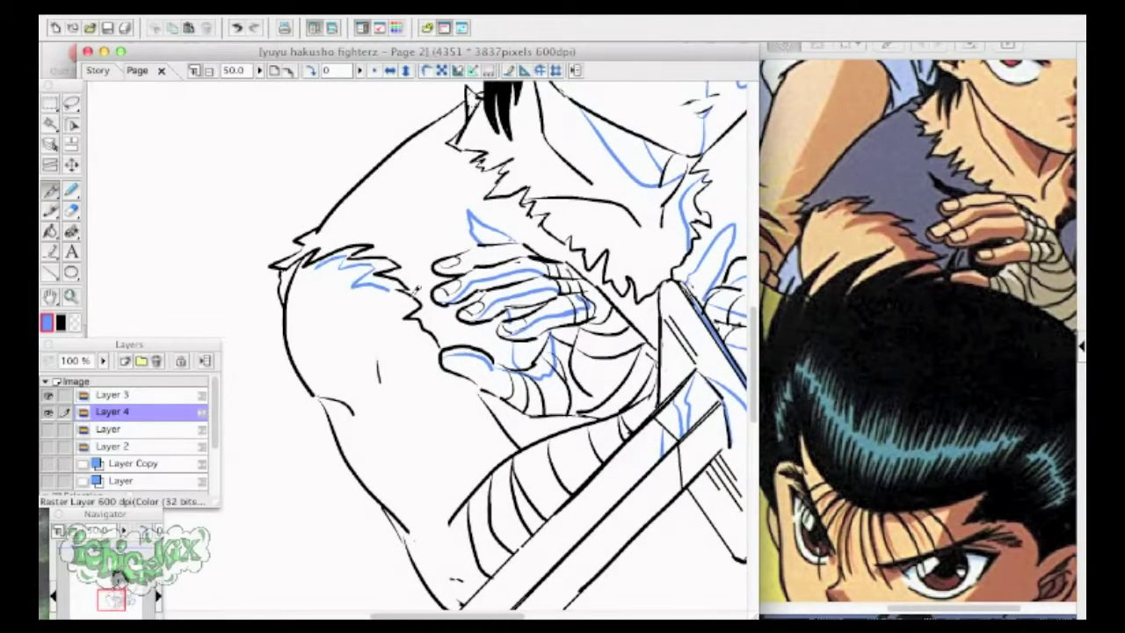
{"action": "mouse_move", "coordinate": [294, 532]}
{"action": "left_mouse_down"}
{"action": "mouse_move", "coordinate": [176, 451]}
{"action": "mouse_move", "coordinate": [193, 410]}
{"action": "left_mouse_up"}
{"action": "left_click_drag", "start_coordinate": [516, 303], "coordinate": [437, 339]}
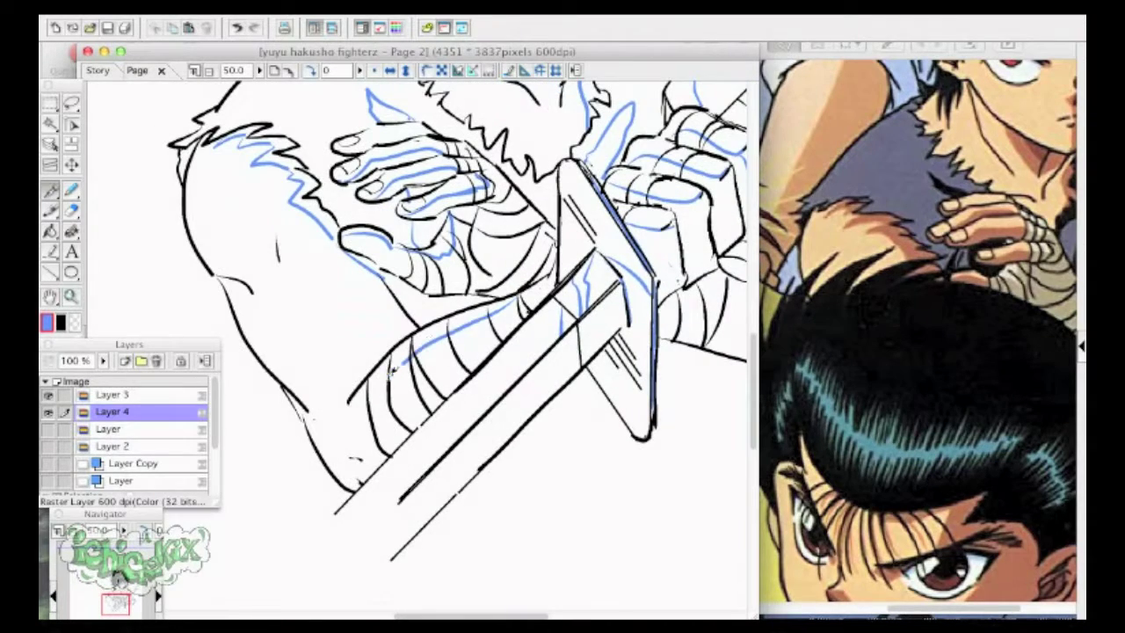
{"action": "scroll", "coordinate": [364, 423], "scroll_direction": "down", "scroll_amount": 2}
{"action": "scroll", "coordinate": [363, 422], "scroll_direction": "left", "scroll_amount": 1}
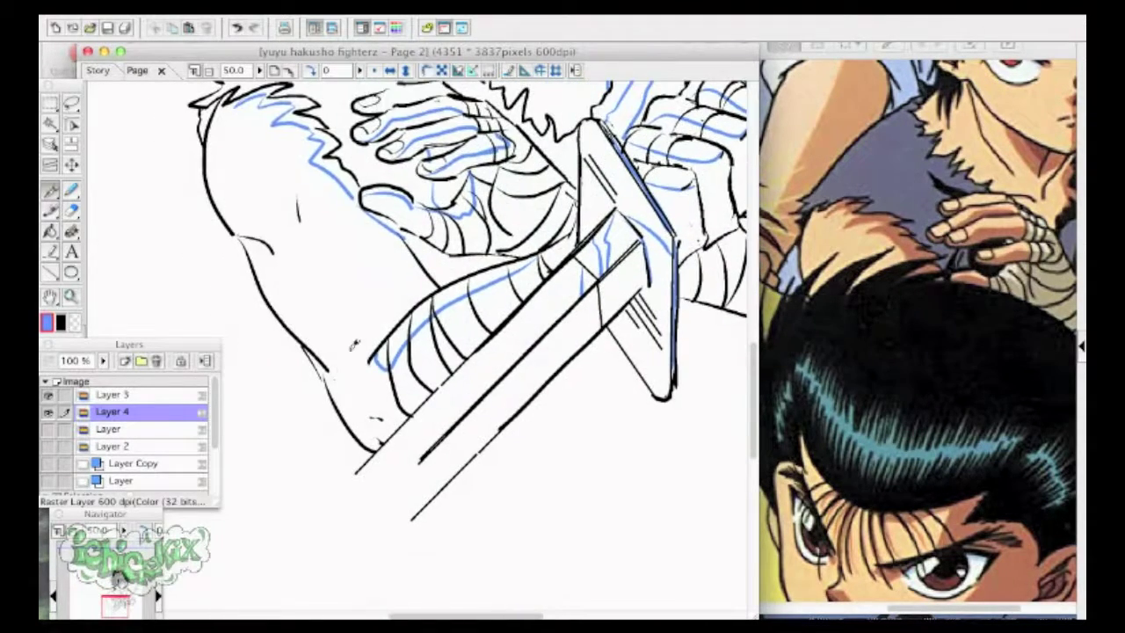
Step: Undo the stray stroke and draw blue shadow lines along the elbow and at the crease of the upper arm
{"action": "key", "text": "ctrl+z"}
{"action": "left_click_drag", "start_coordinate": [324, 374], "coordinate": [376, 416]}
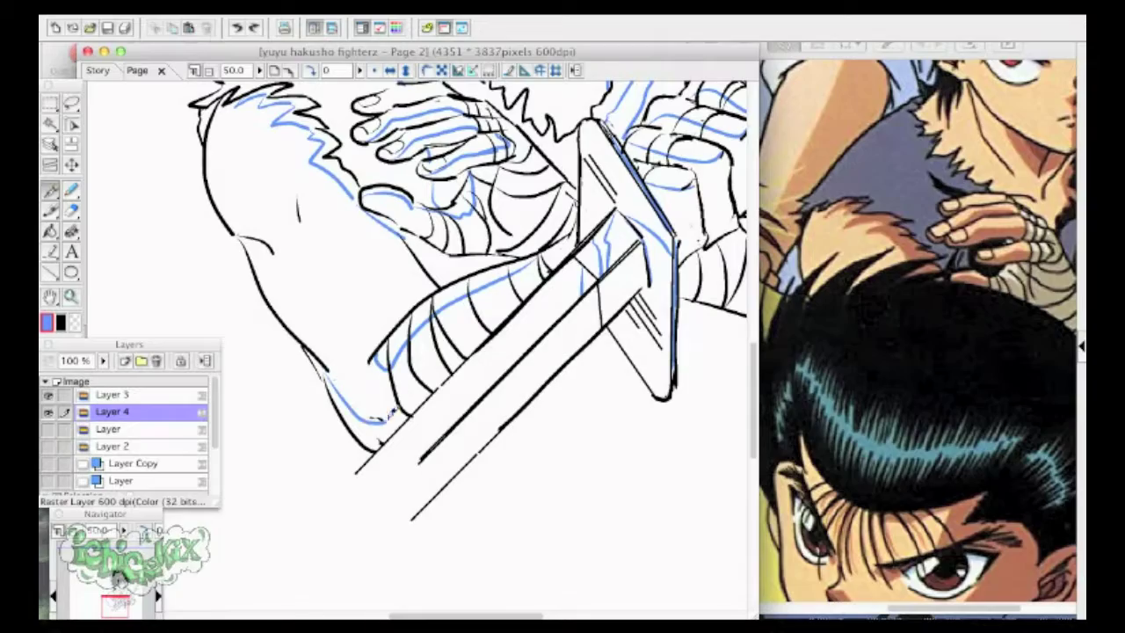
{"action": "mouse_move", "coordinate": [478, 312]}
{"action": "left_mouse_down"}
{"action": "mouse_move", "coordinate": [466, 434]}
{"action": "mouse_move", "coordinate": [523, 432]}
{"action": "left_mouse_up"}
{"action": "mouse_move", "coordinate": [284, 355]}
{"action": "left_mouse_down"}
{"action": "mouse_move", "coordinate": [294, 376]}
{"action": "mouse_move", "coordinate": [311, 372]}
{"action": "left_mouse_up"}
{"action": "left_click_drag", "start_coordinate": [440, 290], "coordinate": [338, 356]}
{"action": "key", "text": "super+minus"}
{"action": "left_click_drag", "start_coordinate": [543, 182], "coordinate": [571, 267]}
{"action": "key", "text": "ctrl+minus"}
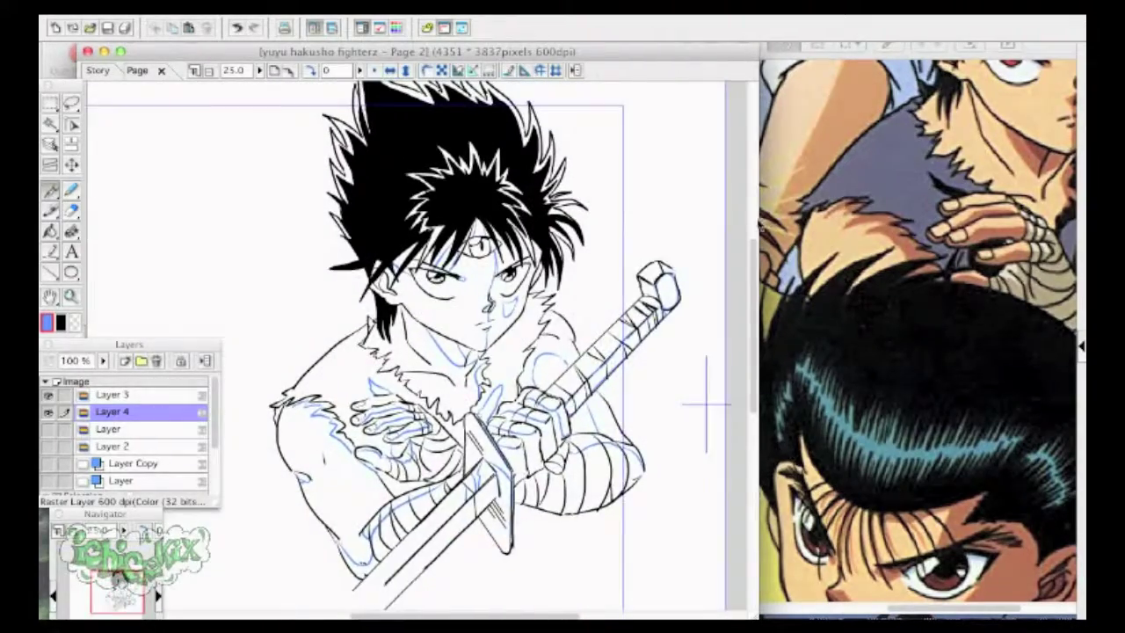
{"action": "scroll", "coordinate": [711, 389], "scroll_direction": "left", "scroll_amount": 1}
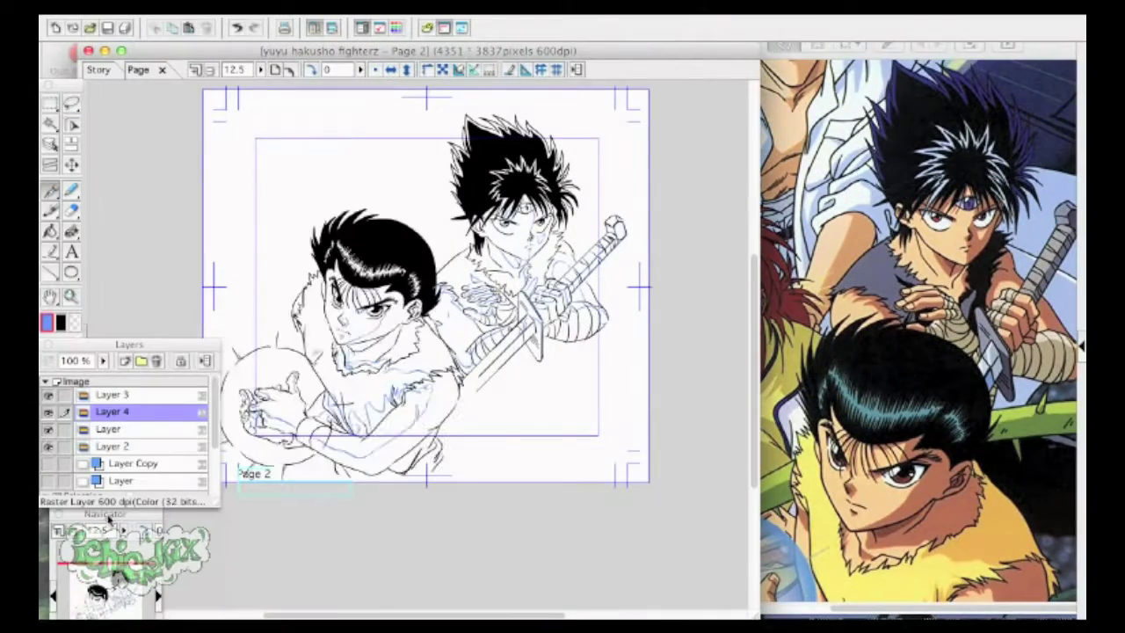
Step: Select Layer 3 and Layer 4 together and shift the sword-wielding character slightly up and to the right on the page
{"action": "left_click", "coordinate": [111, 394], "text": "shift"}
{"action": "left_click", "coordinate": [71, 164]}
{"action": "left_click_drag", "start_coordinate": [509, 248], "coordinate": [528, 237]}
Step: Paint and fill the slicked-back-haired character's face and neck with a pale skin tone on the color layer
{"action": "key", "text": "super+plus"}
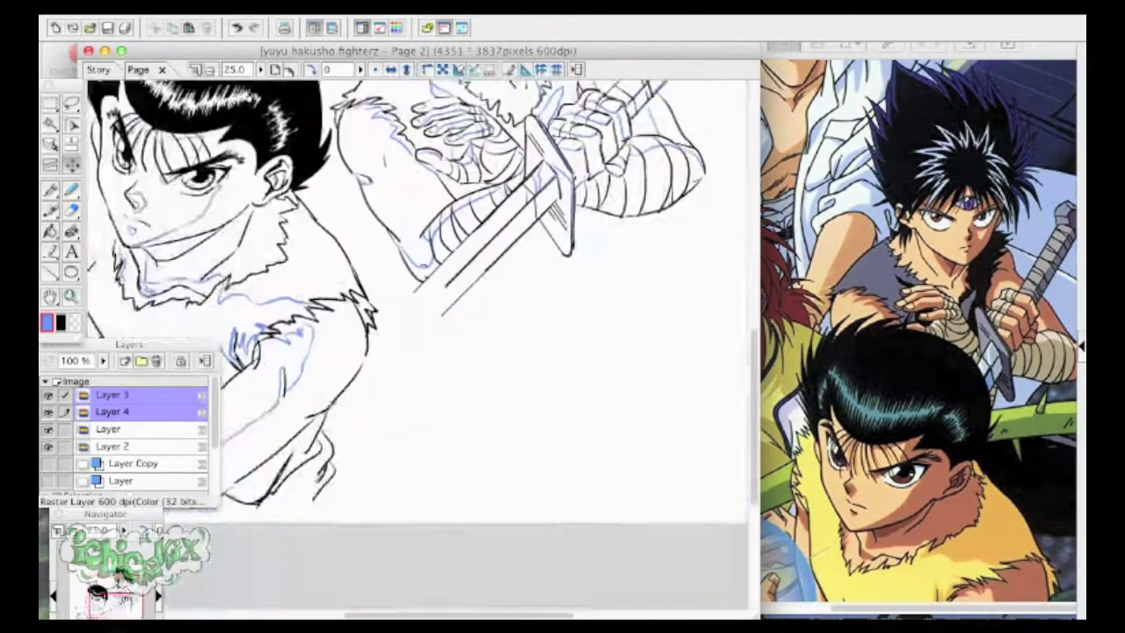
{"action": "scroll", "coordinate": [529, 239], "scroll_direction": "up", "scroll_amount": 5}
{"action": "scroll", "coordinate": [528, 239], "scroll_direction": "left", "scroll_amount": 2}
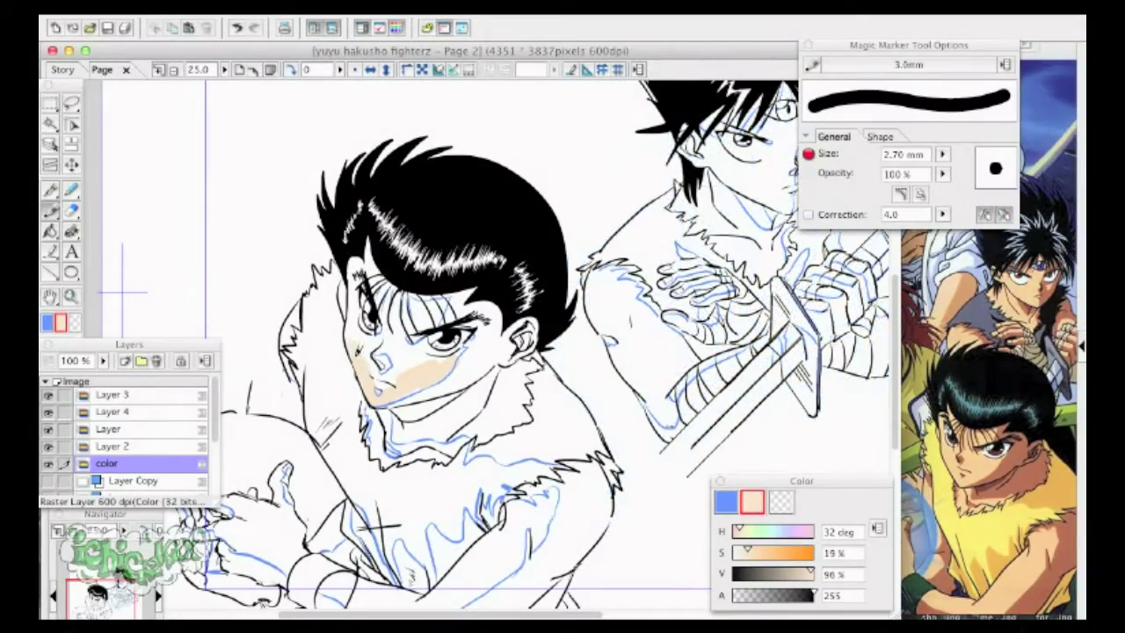
{"action": "mouse_move", "coordinate": [354, 312]}
{"action": "left_mouse_down"}
{"action": "mouse_move", "coordinate": [402, 301]}
{"action": "mouse_move", "coordinate": [462, 376]}
{"action": "mouse_move", "coordinate": [519, 353]}
{"action": "mouse_move", "coordinate": [464, 303]}
{"action": "left_mouse_up"}
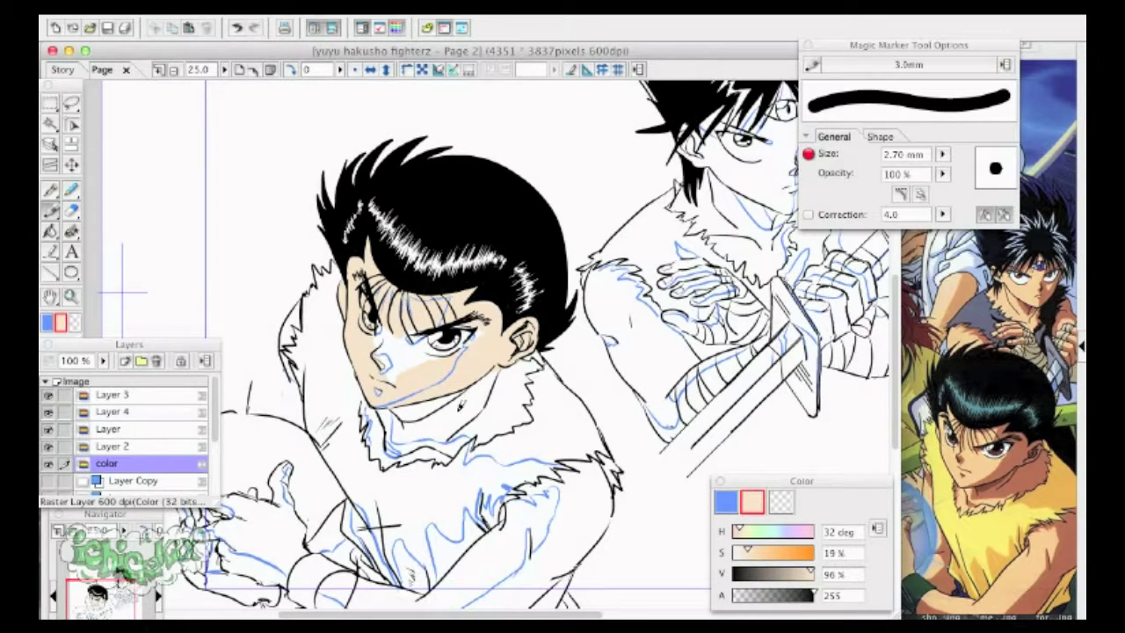
{"action": "mouse_move", "coordinate": [367, 409]}
{"action": "left_mouse_down"}
{"action": "mouse_move", "coordinate": [492, 422]}
{"action": "mouse_move", "coordinate": [533, 360]}
{"action": "left_mouse_up"}
{"action": "left_click_drag", "start_coordinate": [480, 388], "coordinate": [424, 413]}
{"action": "key", "text": "g"}
{"action": "left_click", "coordinate": [433, 418]}
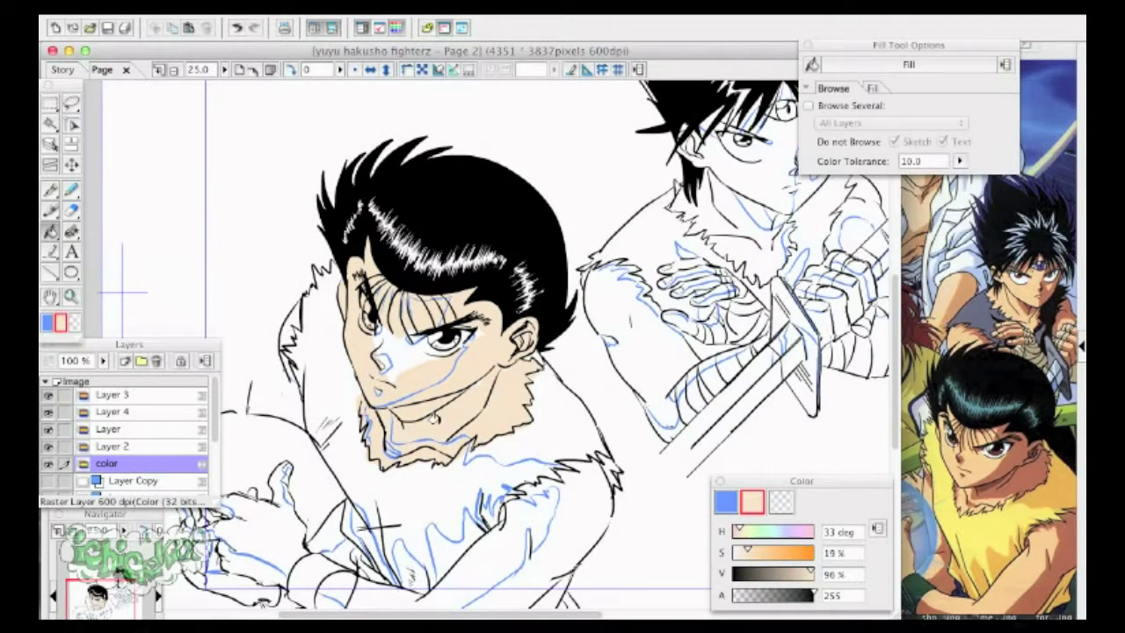
{"action": "left_click", "coordinate": [51, 211]}
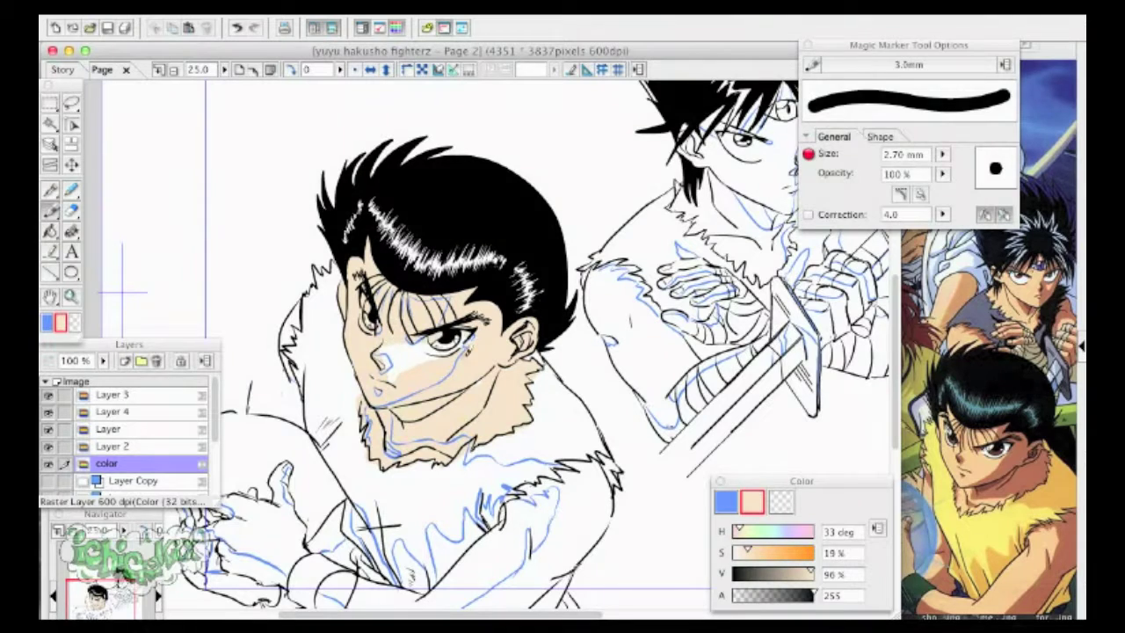
{"action": "left_click", "coordinate": [51, 232]}
{"action": "left_click", "coordinate": [420, 359]}
Step: Set the skin tone to hue 33, saturation 21% and value 100%, and refill the face and neck with it
{"action": "left_click", "coordinate": [51, 211]}
{"action": "left_click_drag", "start_coordinate": [64, 85], "coordinate": [245, 80]}
{"action": "left_click_drag", "start_coordinate": [748, 552], "coordinate": [741, 552]}
{"action": "left_click", "coordinate": [233, 227]}
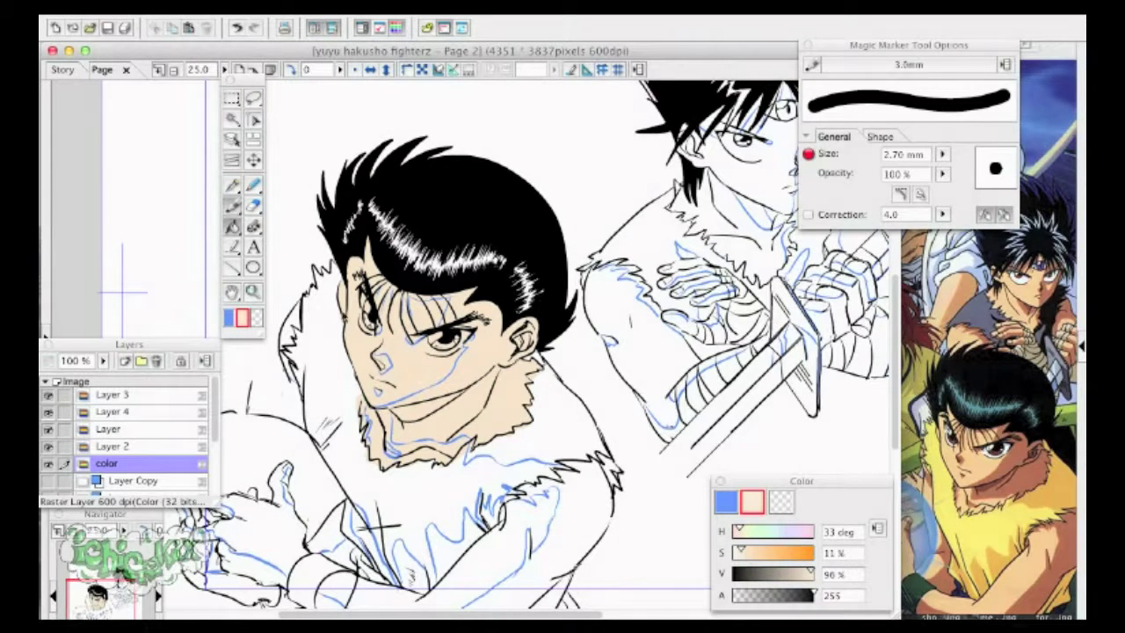
{"action": "left_click", "coordinate": [422, 364]}
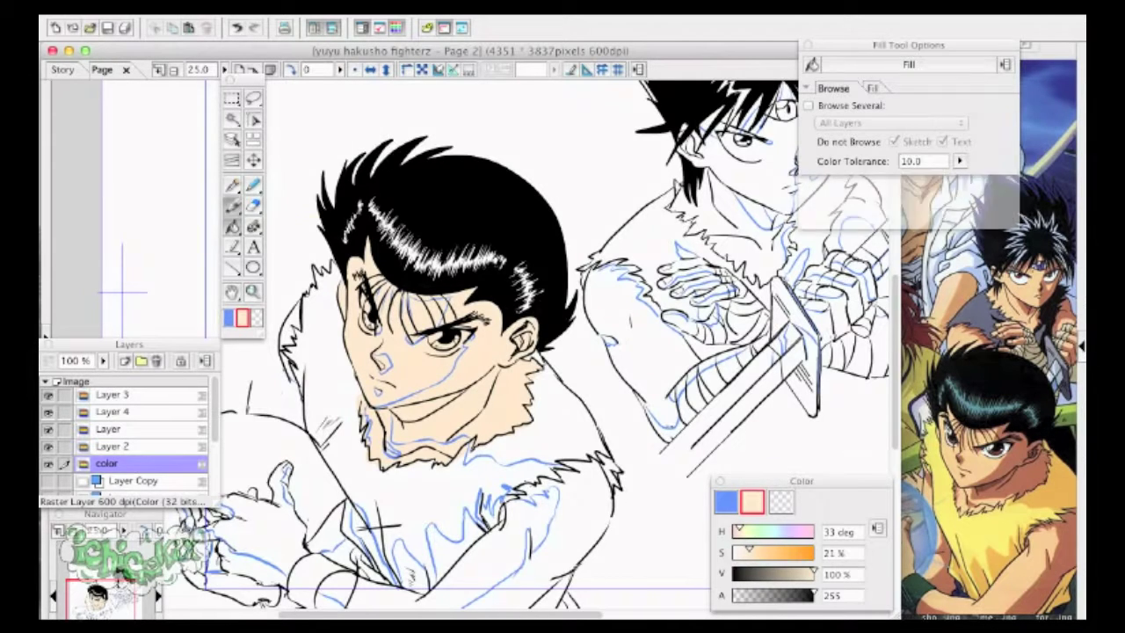
Step: Hide Layer 2 and fill the slicked-back-haired character's hands and arms with the skin tone
{"action": "left_click", "coordinate": [232, 206]}
{"action": "left_click_drag", "start_coordinate": [245, 413], "coordinate": [325, 292]}
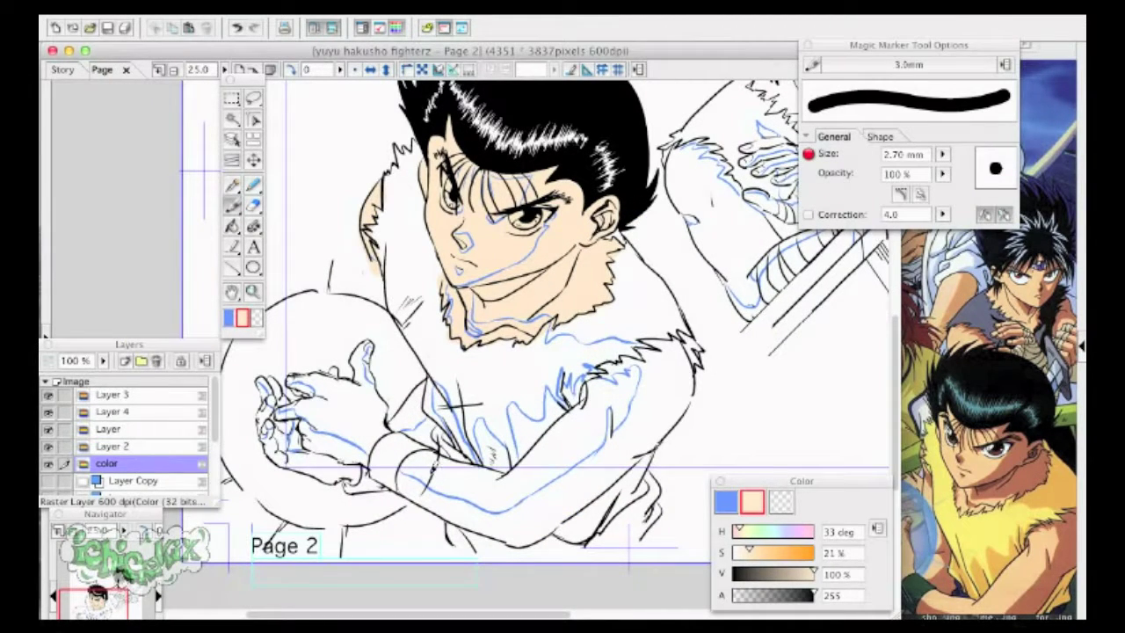
{"action": "left_click", "coordinate": [49, 447]}
{"action": "mouse_move", "coordinate": [348, 399]}
{"action": "left_mouse_down"}
{"action": "mouse_move", "coordinate": [362, 355]}
{"action": "mouse_move", "coordinate": [378, 437]}
{"action": "mouse_move", "coordinate": [290, 410]}
{"action": "mouse_move", "coordinate": [353, 439]}
{"action": "mouse_move", "coordinate": [267, 385]}
{"action": "mouse_move", "coordinate": [307, 466]}
{"action": "mouse_move", "coordinate": [358, 466]}
{"action": "left_mouse_up"}
{"action": "left_click_drag", "start_coordinate": [281, 425], "coordinate": [323, 460]}
{"action": "left_click", "coordinate": [232, 227]}
{"action": "left_click", "coordinate": [341, 422]}
{"action": "key", "text": "p"}
{"action": "mouse_move", "coordinate": [410, 429]}
{"action": "left_mouse_down"}
{"action": "mouse_move", "coordinate": [413, 483]}
{"action": "mouse_move", "coordinate": [424, 387]}
{"action": "mouse_move", "coordinate": [415, 498]}
{"action": "mouse_move", "coordinate": [539, 526]}
{"action": "mouse_move", "coordinate": [645, 347]}
{"action": "mouse_move", "coordinate": [527, 454]}
{"action": "mouse_move", "coordinate": [445, 478]}
{"action": "left_mouse_up"}
{"action": "left_click", "coordinate": [233, 227]}
{"action": "left_click", "coordinate": [597, 430]}
{"action": "left_click", "coordinate": [233, 206]}
Step: Hide Layer 4 and color the sword-wielding character's face, neck, arms and fingers with the same skin tone
{"action": "left_click_drag", "start_coordinate": [93, 608], "coordinate": [108, 592]}
{"action": "left_click", "coordinate": [48, 412]}
{"action": "mouse_move", "coordinate": [593, 235]}
{"action": "left_mouse_down"}
{"action": "mouse_move", "coordinate": [601, 326]}
{"action": "mouse_move", "coordinate": [681, 347]}
{"action": "mouse_move", "coordinate": [729, 206]}
{"action": "mouse_move", "coordinate": [593, 221]}
{"action": "left_mouse_up"}
{"action": "left_click", "coordinate": [232, 227]}
{"action": "left_click", "coordinate": [646, 280]}
{"action": "left_click", "coordinate": [233, 206]}
{"action": "mouse_move", "coordinate": [553, 355]}
{"action": "left_mouse_down"}
{"action": "mouse_move", "coordinate": [599, 355]}
{"action": "mouse_move", "coordinate": [620, 378]}
{"action": "mouse_move", "coordinate": [583, 391]}
{"action": "left_mouse_up"}
{"action": "left_click_drag", "start_coordinate": [555, 406], "coordinate": [580, 422]}
{"action": "mouse_move", "coordinate": [699, 387]}
{"action": "left_mouse_down"}
{"action": "mouse_move", "coordinate": [742, 378]}
{"action": "mouse_move", "coordinate": [755, 413]}
{"action": "left_mouse_up"}
{"action": "mouse_move", "coordinate": [506, 352]}
{"action": "left_mouse_down"}
{"action": "mouse_move", "coordinate": [554, 518]}
{"action": "mouse_move", "coordinate": [527, 368]}
{"action": "left_mouse_up"}
{"action": "left_click", "coordinate": [233, 227]}
{"action": "left_click", "coordinate": [525, 430]}
{"action": "left_click", "coordinate": [233, 205]}
{"action": "mouse_move", "coordinate": [721, 338]}
{"action": "left_mouse_down"}
{"action": "mouse_move", "coordinate": [770, 300]}
{"action": "mouse_move", "coordinate": [740, 337]}
{"action": "left_mouse_up"}
{"action": "mouse_move", "coordinate": [777, 380]}
{"action": "left_mouse_down"}
{"action": "mouse_move", "coordinate": [813, 377]}
{"action": "mouse_move", "coordinate": [776, 361]}
{"action": "left_mouse_up"}
Step: Save the page and paint the slicked-back-haired character's shirt in yellow with hue 65, saturation 44% and value 100%
{"action": "left_click_drag", "start_coordinate": [108, 594], "coordinate": [90, 607]}
{"action": "key", "text": "super+s"}
{"action": "left_click_drag", "start_coordinate": [782, 554], "coordinate": [747, 530]}
{"action": "mouse_move", "coordinate": [556, 424]}
{"action": "left_mouse_down"}
{"action": "mouse_move", "coordinate": [573, 384]}
{"action": "mouse_move", "coordinate": [652, 313]}
{"action": "left_mouse_up"}
{"action": "left_click_drag", "start_coordinate": [714, 372], "coordinate": [601, 439]}
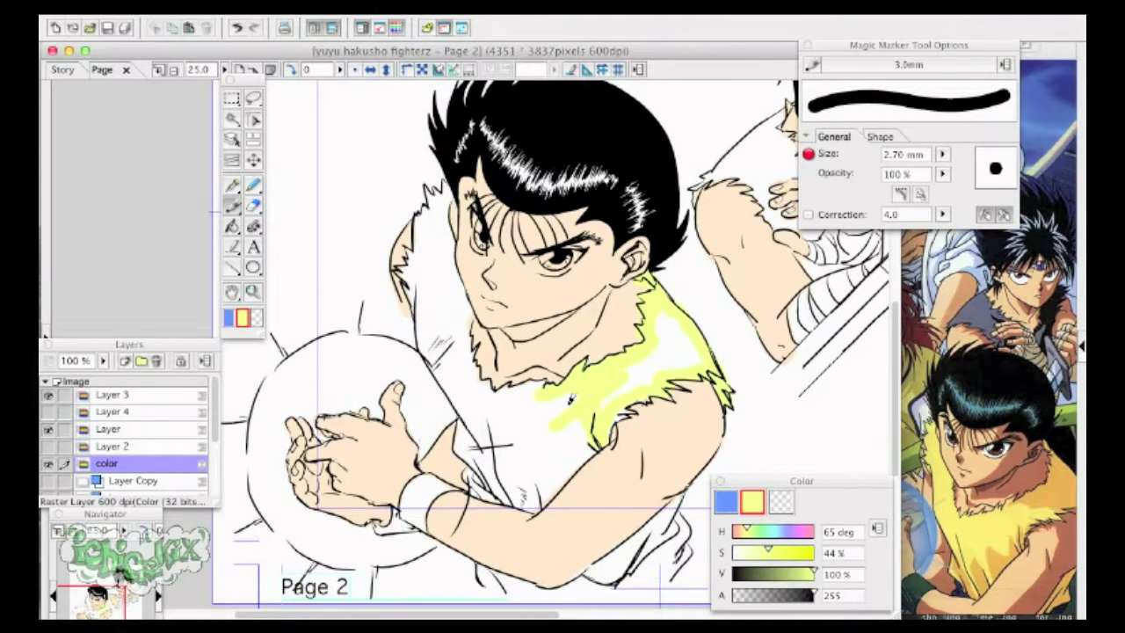
{"action": "left_click_drag", "start_coordinate": [556, 405], "coordinate": [494, 395]}
{"action": "mouse_move", "coordinate": [427, 256]}
{"action": "left_mouse_down"}
{"action": "mouse_move", "coordinate": [425, 334]}
{"action": "mouse_move", "coordinate": [466, 417]}
{"action": "left_mouse_up"}
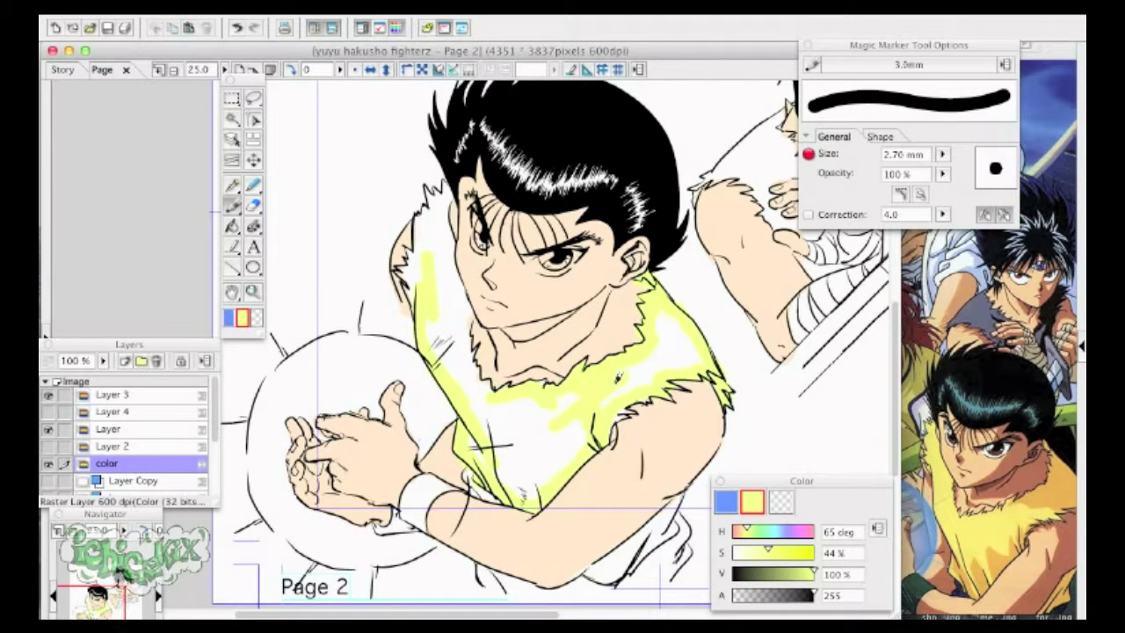
{"action": "left_click_drag", "start_coordinate": [444, 218], "coordinate": [488, 394]}
{"action": "key", "text": "g"}
{"action": "left_click", "coordinate": [525, 401]}
{"action": "left_click", "coordinate": [650, 353]}
Step: Touch up the yellow at the shirt's shoulder fur and armhole, and erase the color spilling outside the outlines
{"action": "key", "text": "y"}
{"action": "key", "text": "super+plus"}
{"action": "mouse_move", "coordinate": [421, 290]}
{"action": "left_mouse_down"}
{"action": "mouse_move", "coordinate": [454, 391]}
{"action": "mouse_move", "coordinate": [435, 412]}
{"action": "left_mouse_up"}
{"action": "key", "text": "e"}
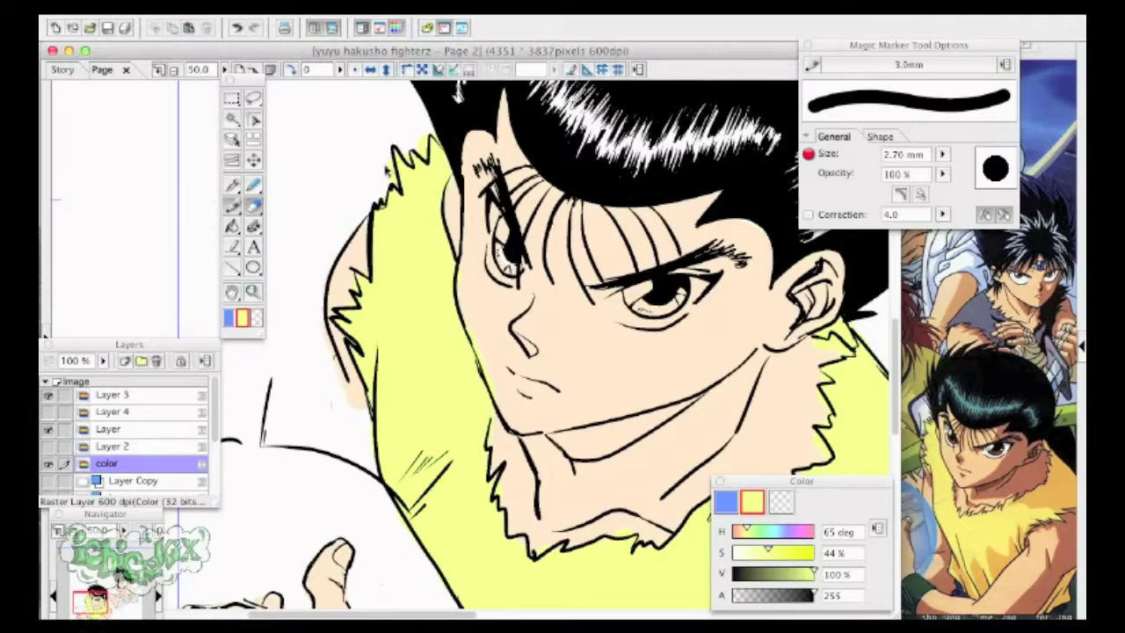
{"action": "left_click_drag", "start_coordinate": [323, 337], "coordinate": [352, 398]}
{"action": "left_click_drag", "start_coordinate": [558, 451], "coordinate": [285, 324]}
{"action": "mouse_move", "coordinate": [732, 396]}
{"action": "left_mouse_down"}
{"action": "mouse_move", "coordinate": [596, 606]}
{"action": "mouse_move", "coordinate": [568, 341]}
{"action": "left_mouse_up"}
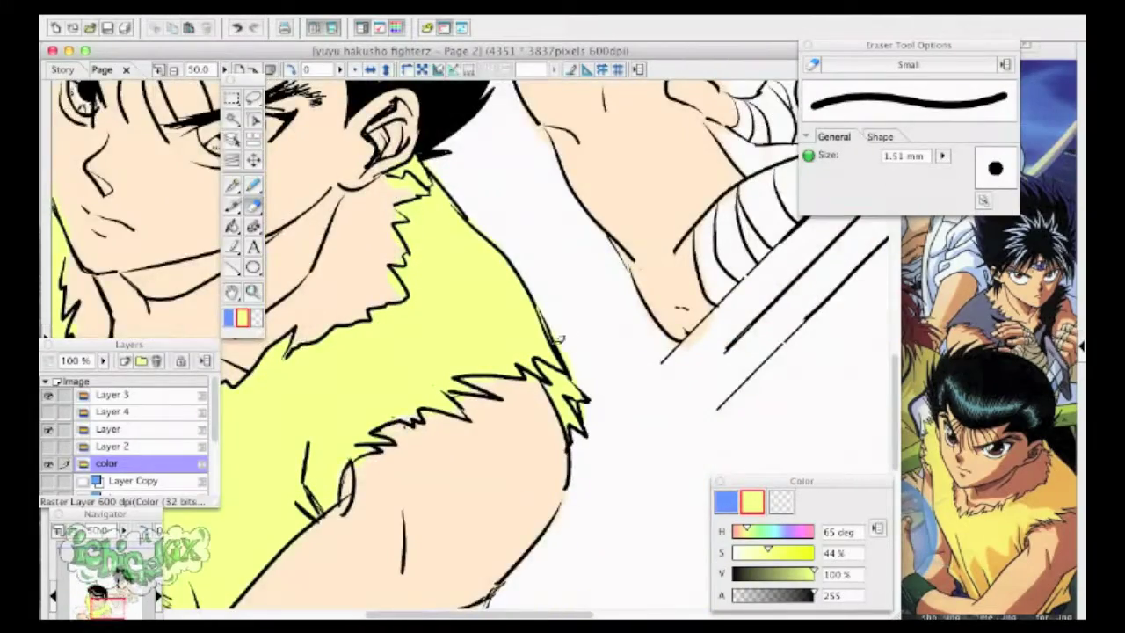
{"action": "left_click", "coordinate": [233, 208]}
{"action": "left_click_drag", "start_coordinate": [338, 474], "coordinate": [339, 496]}
{"action": "left_click_drag", "start_coordinate": [79, 198], "coordinate": [385, 386]}
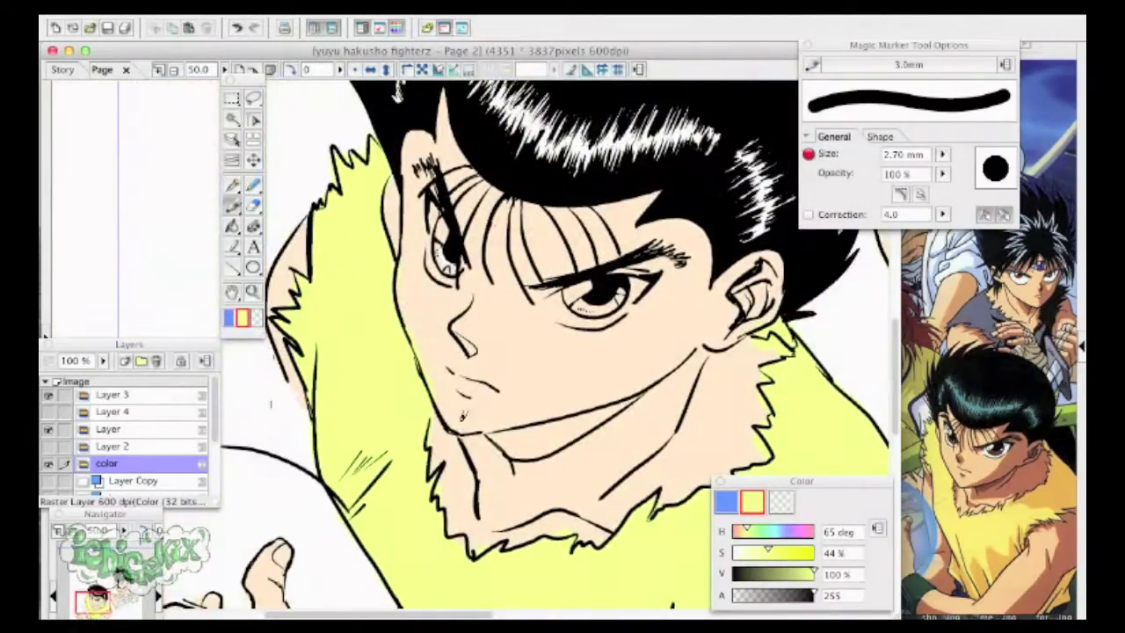
Step: Paint the wristband dark green with hue 111, saturation 100% and value 34%, using a 0.70 mm and a 2.00 mm marker
{"action": "key", "text": "super+minus"}
{"action": "key", "text": "super+minus"}
{"action": "left_click_drag", "start_coordinate": [480, 419], "coordinate": [480, 307]}
{"action": "left_click_drag", "start_coordinate": [745, 536], "coordinate": [758, 536]}
{"action": "mouse_move", "coordinate": [768, 552]}
{"action": "left_mouse_down"}
{"action": "mouse_move", "coordinate": [821, 555]}
{"action": "mouse_move", "coordinate": [761, 574]}
{"action": "left_mouse_up"}
{"action": "key", "text": "super+plus"}
{"action": "left_click_drag", "start_coordinate": [395, 467], "coordinate": [480, 420]}
{"action": "mouse_move", "coordinate": [458, 444]}
{"action": "left_mouse_down"}
{"action": "mouse_move", "coordinate": [459, 423]}
{"action": "mouse_move", "coordinate": [502, 406]}
{"action": "left_mouse_up"}
{"action": "left_click_drag", "start_coordinate": [943, 155], "coordinate": [951, 174]}
{"action": "left_click_drag", "start_coordinate": [507, 404], "coordinate": [530, 408]}
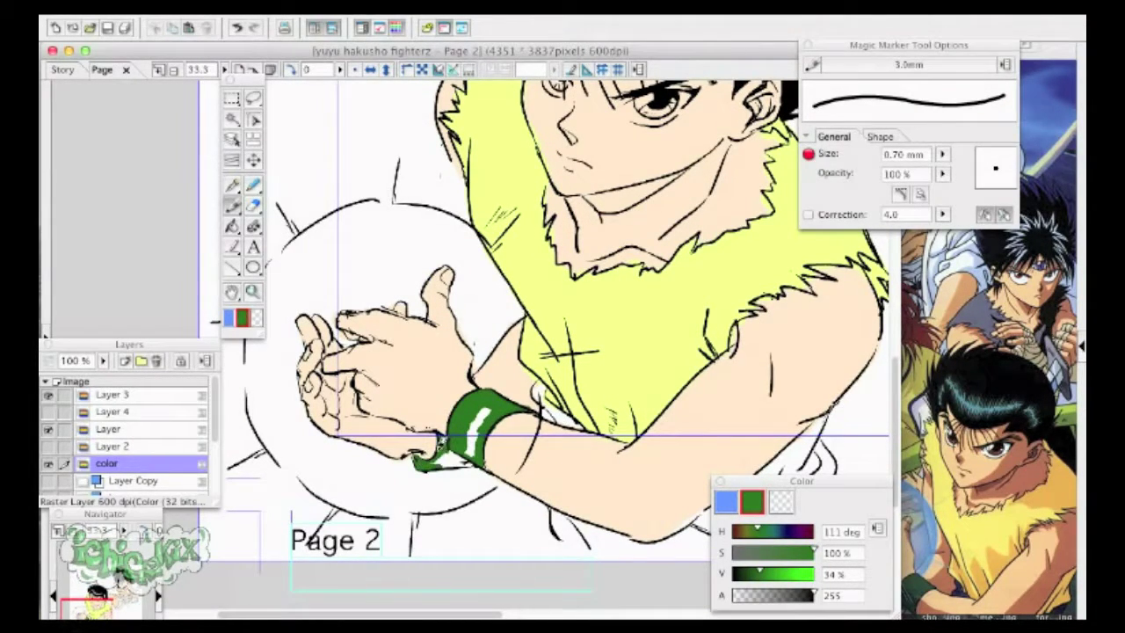
{"action": "key", "text": "bracketright"}
{"action": "key", "text": "bracketright"}
{"action": "left_click_drag", "start_coordinate": [482, 409], "coordinate": [468, 437]}
Step: Block in the trousers around the forearm with navy at hue 244, saturation 100% and value 32%
{"action": "left_click_drag", "start_coordinate": [479, 527], "coordinate": [411, 554]}
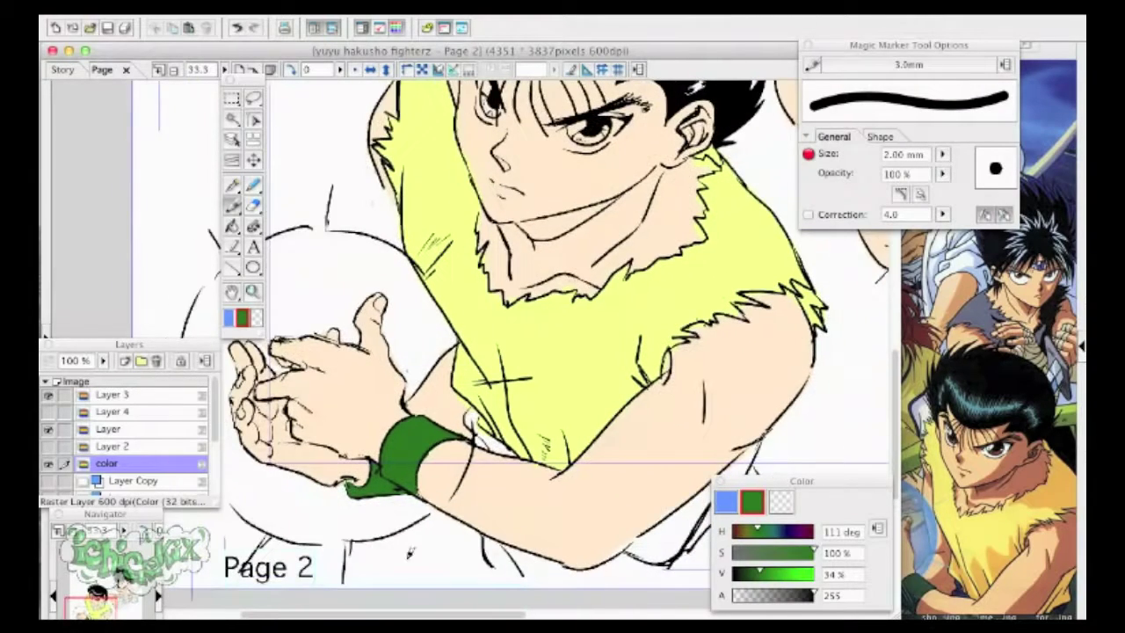
{"action": "left_click_drag", "start_coordinate": [761, 572], "coordinate": [755, 574]}
{"action": "left_click_drag", "start_coordinate": [439, 513], "coordinate": [371, 431]}
{"action": "left_click_drag", "start_coordinate": [757, 531], "coordinate": [787, 531]}
{"action": "mouse_move", "coordinate": [755, 573]}
{"action": "left_mouse_down"}
{"action": "mouse_move", "coordinate": [782, 576]}
{"action": "mouse_move", "coordinate": [759, 573]}
{"action": "left_mouse_up"}
{"action": "mouse_move", "coordinate": [652, 465]}
{"action": "left_mouse_down"}
{"action": "mouse_move", "coordinate": [680, 433]}
{"action": "mouse_move", "coordinate": [561, 480]}
{"action": "left_mouse_up"}
{"action": "mouse_move", "coordinate": [418, 471]}
{"action": "left_mouse_down"}
{"action": "mouse_move", "coordinate": [481, 494]}
{"action": "mouse_move", "coordinate": [538, 492]}
{"action": "mouse_move", "coordinate": [677, 382]}
{"action": "left_mouse_up"}
{"action": "left_click_drag", "start_coordinate": [489, 501], "coordinate": [552, 482]}
{"action": "key", "text": "super+z"}
{"action": "left_click_drag", "start_coordinate": [591, 495], "coordinate": [657, 479]}
{"action": "left_click_drag", "start_coordinate": [665, 466], "coordinate": [696, 430]}
Step: Reduce the marker to 1.00 mm and finish the trousers' folds, edges and waist gap in navy
{"action": "left_click_drag", "start_coordinate": [943, 154], "coordinate": [943, 167]}
{"action": "left_click_drag", "start_coordinate": [692, 421], "coordinate": [688, 385]}
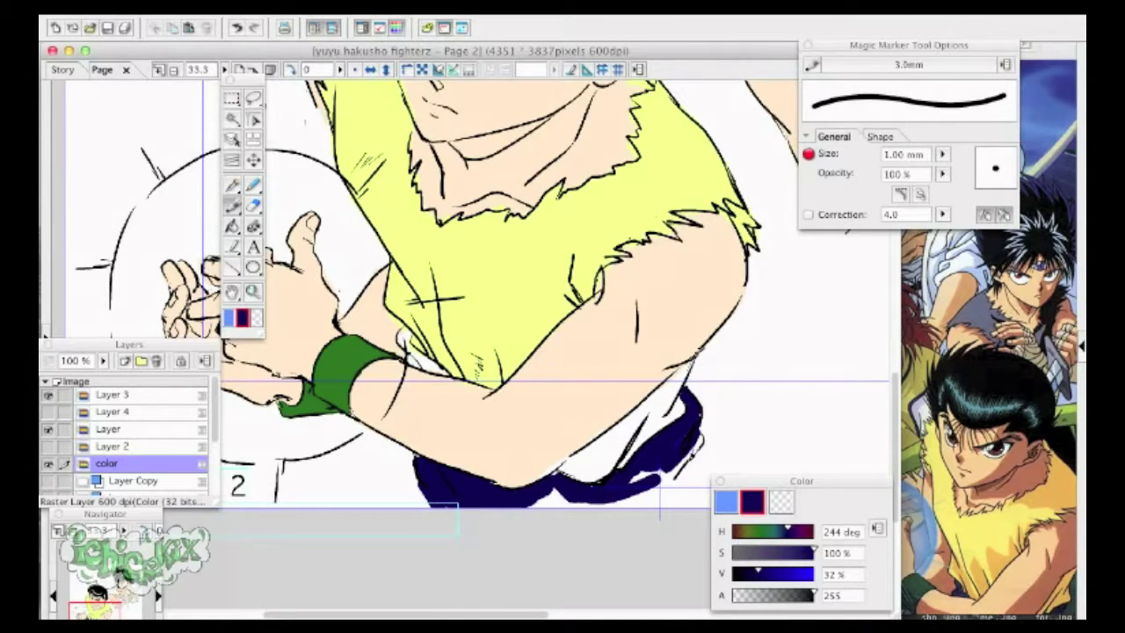
{"action": "left_click_drag", "start_coordinate": [675, 471], "coordinate": [670, 506]}
{"action": "left_click_drag", "start_coordinate": [697, 448], "coordinate": [682, 506]}
{"action": "left_click", "coordinate": [232, 226]}
{"action": "left_click", "coordinate": [615, 504]}
{"action": "left_click", "coordinate": [232, 206]}
{"action": "left_click_drag", "start_coordinate": [591, 489], "coordinate": [600, 483]}
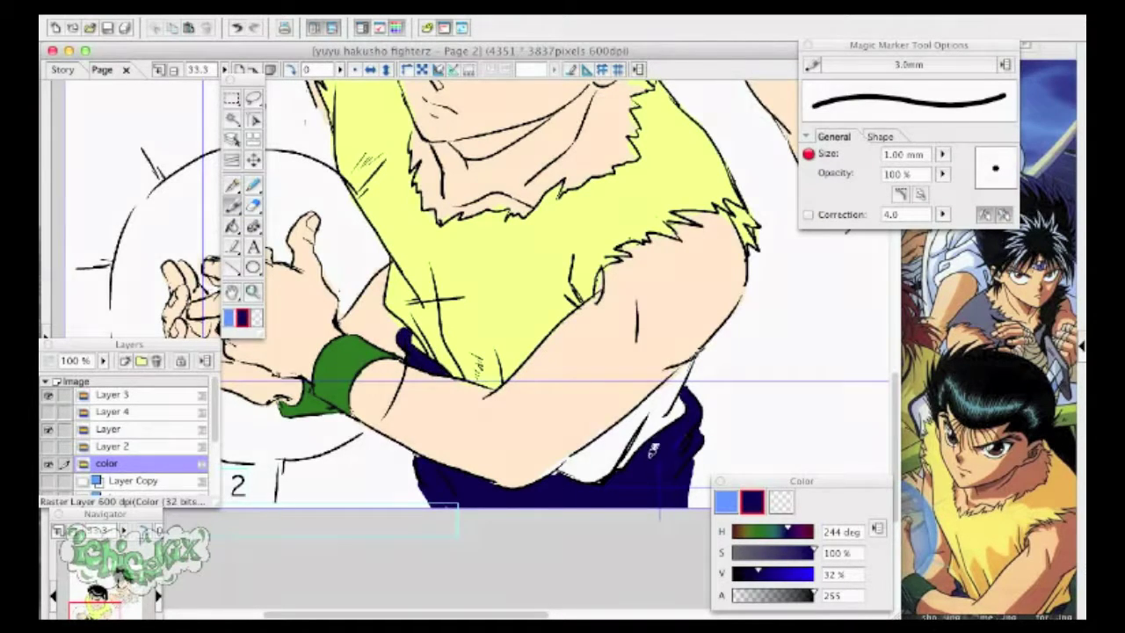
Step: Sample the shirt's yellow and paint the shirt hem showing beneath the elbow
{"action": "left_click_drag", "start_coordinate": [555, 369], "coordinate": [569, 477]}
{"action": "left_click", "coordinate": [573, 367], "text": "alt"}
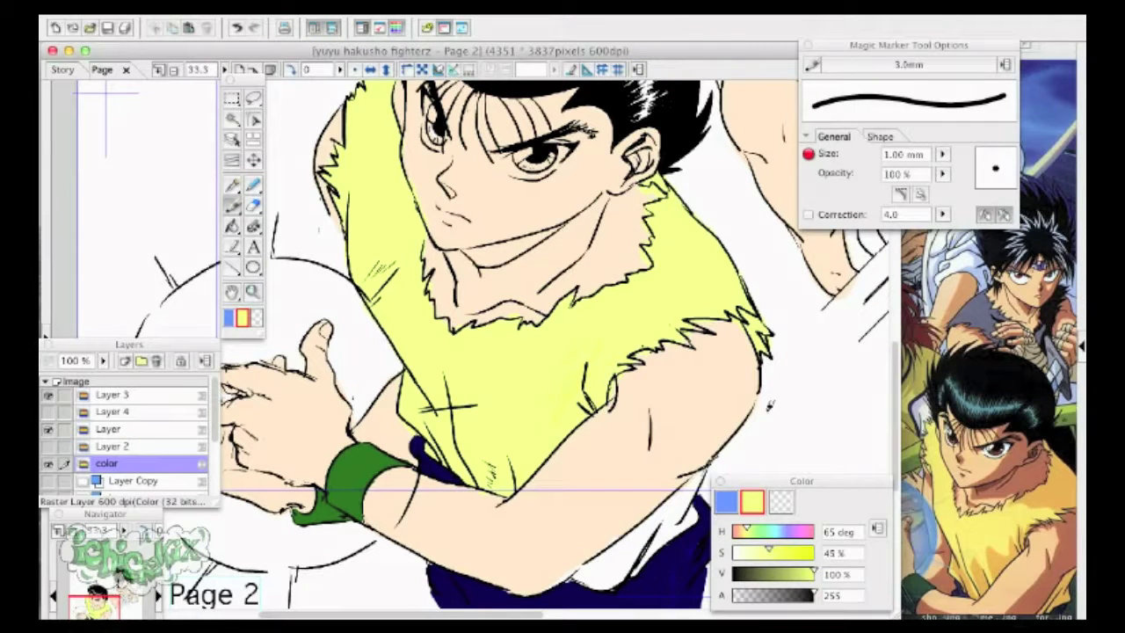
{"action": "left_click", "coordinate": [60, 533]}
{"action": "mouse_move", "coordinate": [592, 518]}
{"action": "left_mouse_down"}
{"action": "mouse_move", "coordinate": [479, 369]}
{"action": "mouse_move", "coordinate": [459, 287]}
{"action": "left_mouse_up"}
{"action": "left_click_drag", "start_coordinate": [496, 460], "coordinate": [529, 471]}
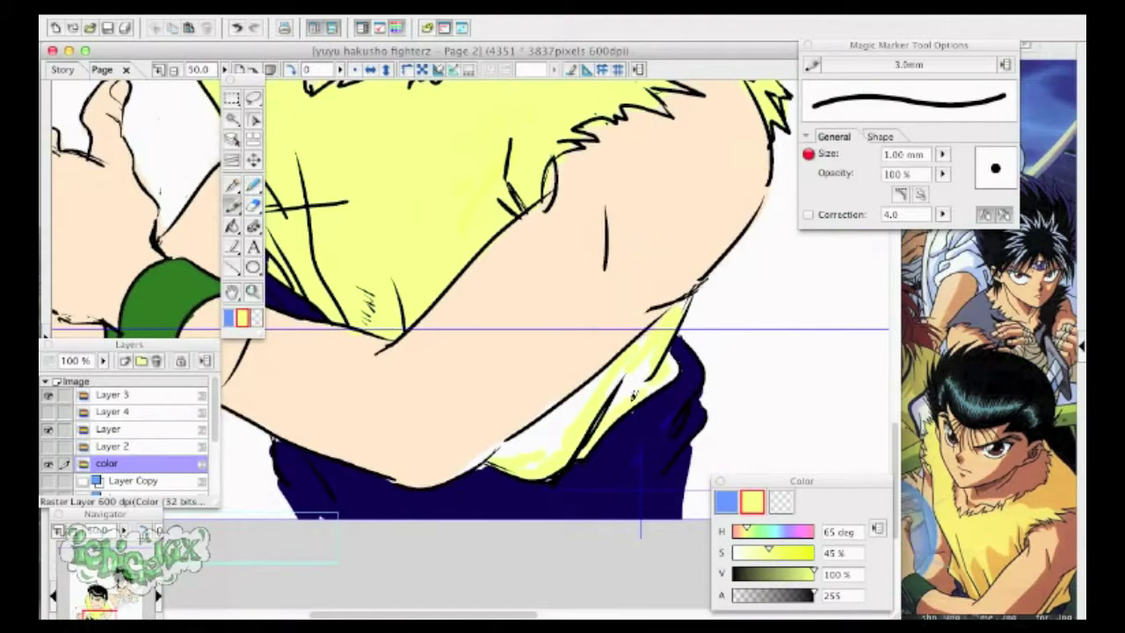
{"action": "left_click_drag", "start_coordinate": [578, 400], "coordinate": [568, 436]}
{"action": "left_click_drag", "start_coordinate": [616, 383], "coordinate": [644, 362]}
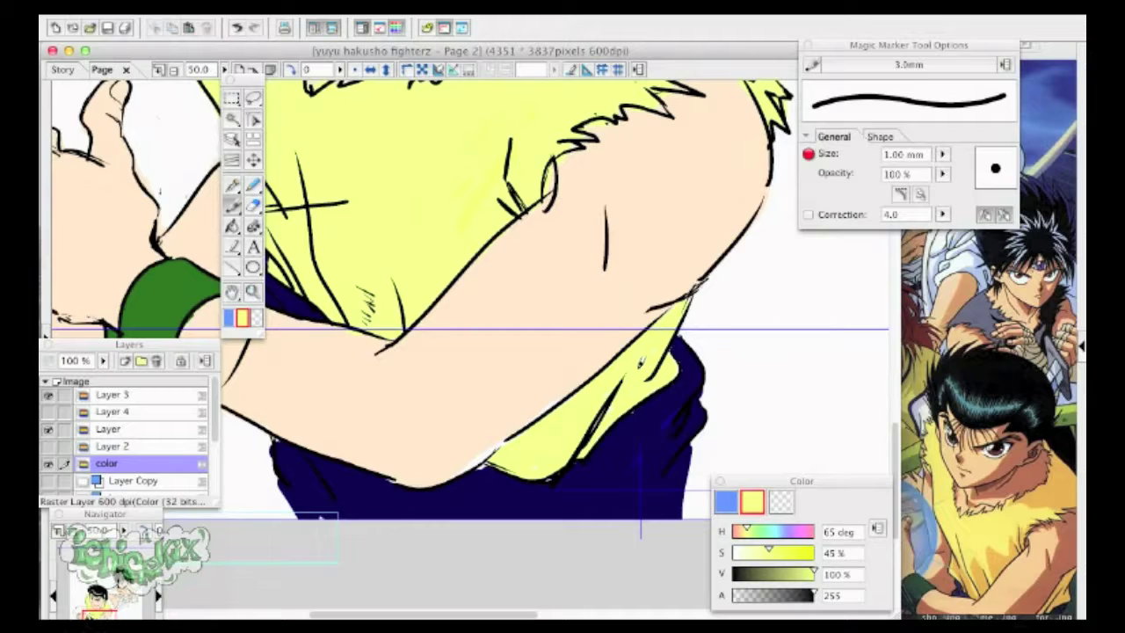
Step: Switch to a skin tone of hue 36, saturation 21%, value 100% and go over the face, neck and hands for missed spots
{"action": "left_click_drag", "start_coordinate": [351, 131], "coordinate": [555, 575]}
{"action": "left_click_drag", "start_coordinate": [746, 531], "coordinate": [748, 551]}
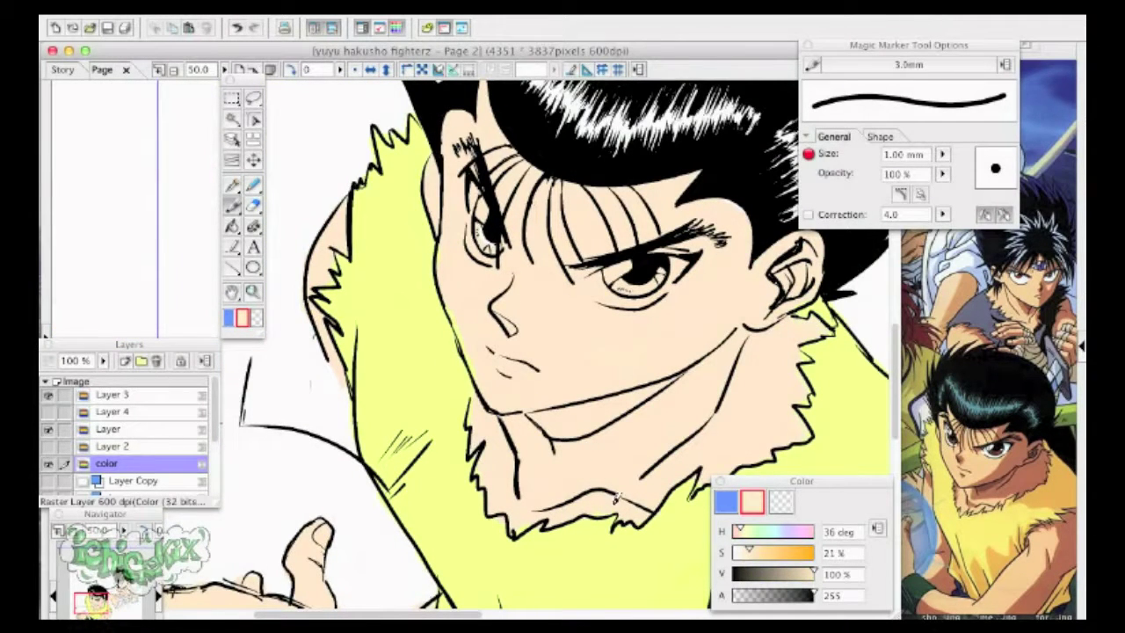
{"action": "left_click_drag", "start_coordinate": [370, 501], "coordinate": [551, 178]}
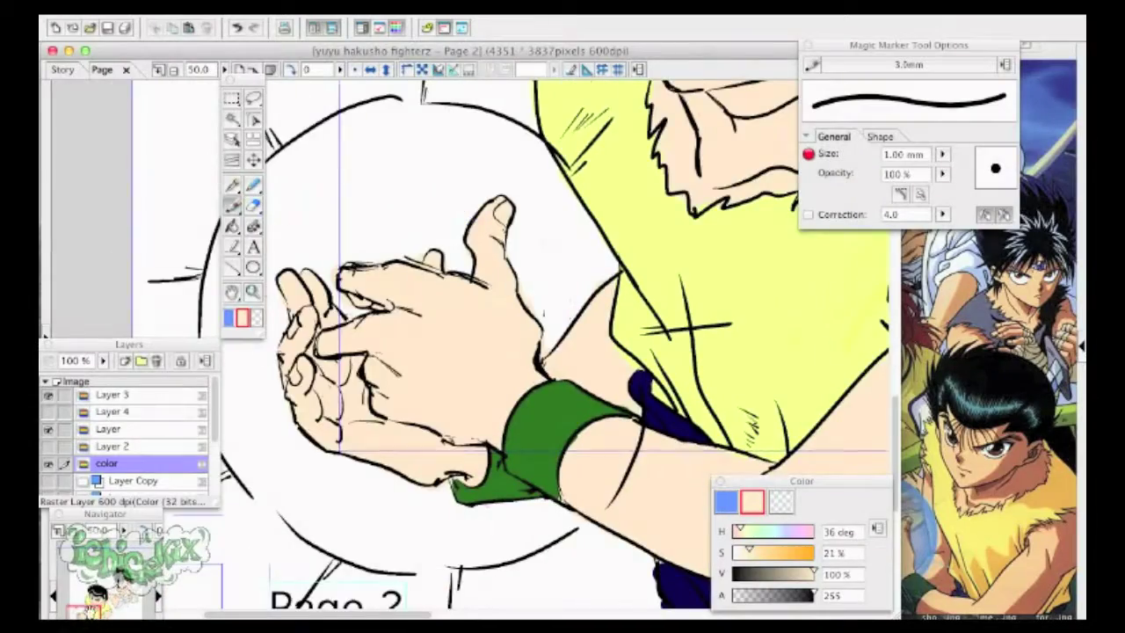
{"action": "scroll", "coordinate": [595, 401], "scroll_direction": "down", "scroll_amount": 5}
{"action": "left_click_drag", "start_coordinate": [646, 131], "coordinate": [448, 294]}
{"action": "left_click_drag", "start_coordinate": [609, 252], "coordinate": [685, 563]}
Step: Paint the sword-wielding character's vest at the shoulder and sleeve edge in purple-grey with hue 273, saturation 15% and value 31%
{"action": "key", "text": "super+minus"}
{"action": "key", "text": "super+minus"}
{"action": "key", "text": "super+minus"}
{"action": "left_click", "coordinate": [279, 618]}
{"action": "key", "text": "super+plus"}
{"action": "left_click_drag", "start_coordinate": [471, 309], "coordinate": [497, 309]}
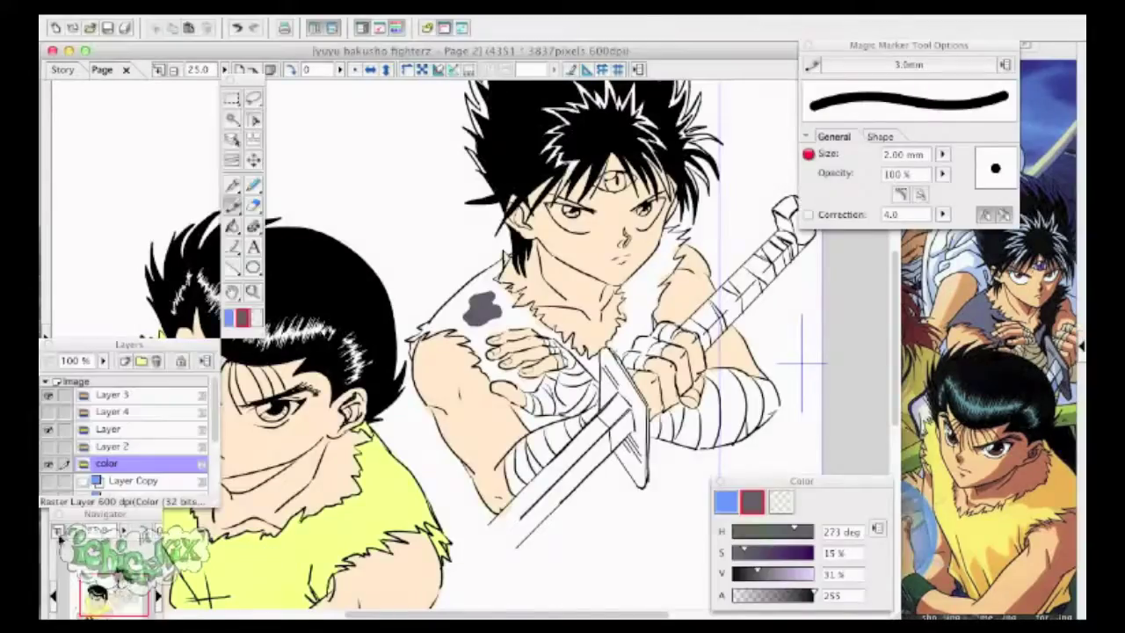
{"action": "key", "text": "super+plus"}
{"action": "left_click_drag", "start_coordinate": [378, 347], "coordinate": [428, 279]}
{"action": "left_click_drag", "start_coordinate": [942, 155], "coordinate": [949, 169]}
{"action": "left_click_drag", "start_coordinate": [430, 285], "coordinate": [453, 248]}
{"action": "mouse_move", "coordinate": [393, 292]}
{"action": "left_mouse_down"}
{"action": "mouse_move", "coordinate": [283, 408]}
{"action": "mouse_move", "coordinate": [264, 450]}
{"action": "mouse_move", "coordinate": [375, 403]}
{"action": "mouse_move", "coordinate": [394, 421]}
{"action": "left_mouse_up"}
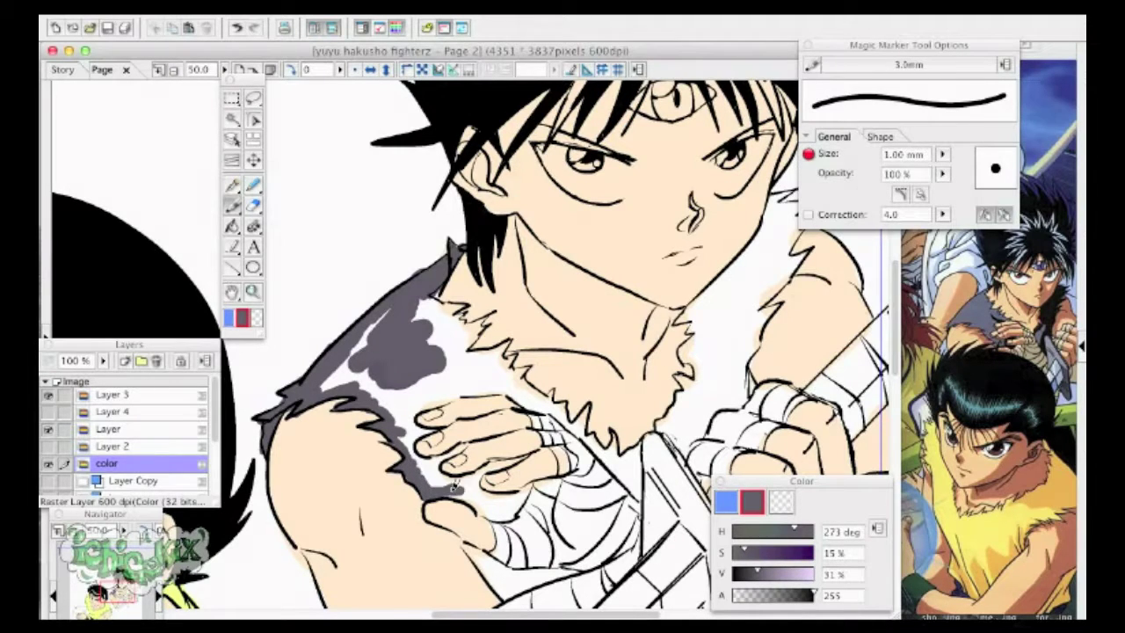
Step: Reduce the marker to 0.70 mm and fill the vest's chest area up to the torn collar in purple-grey
{"action": "key", "text": "bracketleft"}
{"action": "key", "text": "bracketleft"}
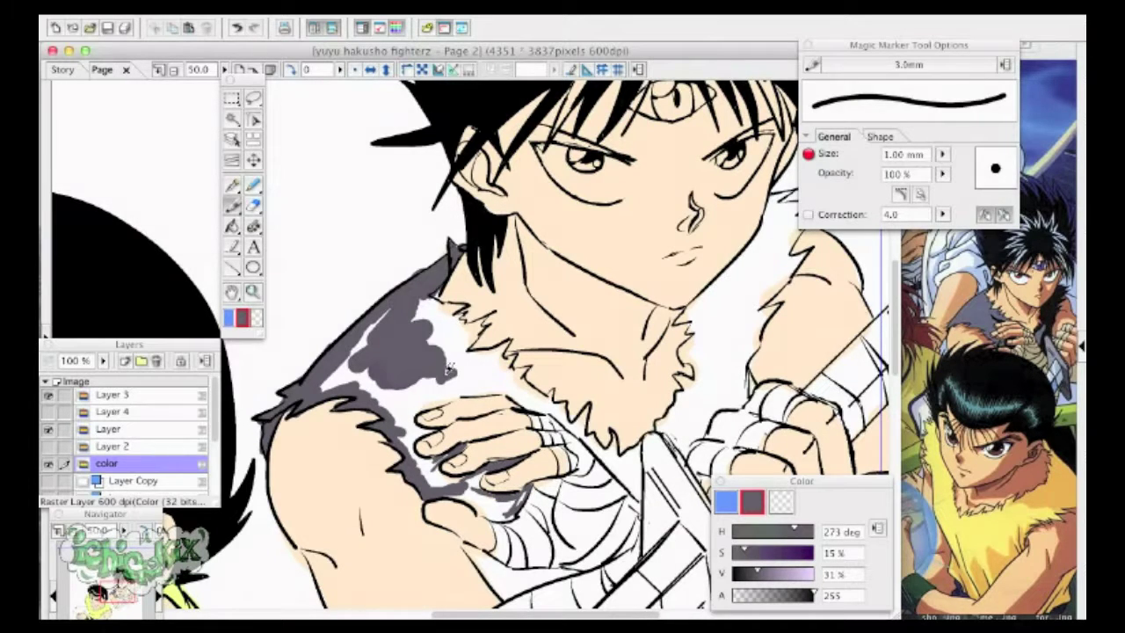
{"action": "key", "text": "g"}
{"action": "left_click", "coordinate": [422, 321]}
{"action": "key", "text": "p"}
{"action": "left_click_drag", "start_coordinate": [420, 321], "coordinate": [441, 301]}
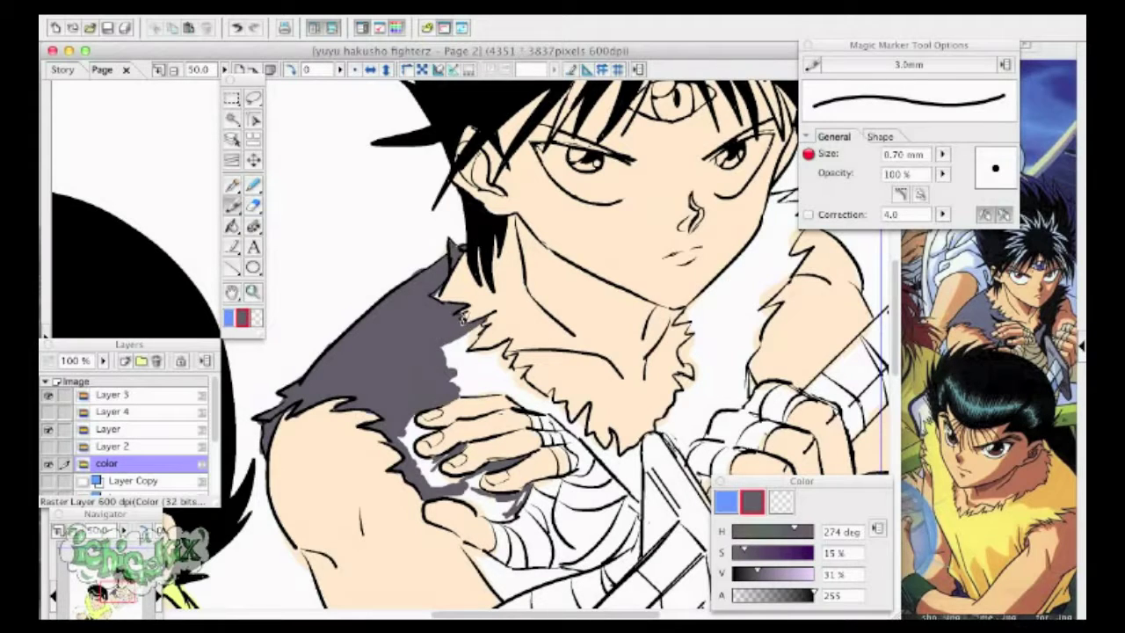
Step: Paint the vest in purple-grey above the raised hand and along the neckline down to the sword guard
{"action": "left_click_drag", "start_coordinate": [456, 365], "coordinate": [478, 383]}
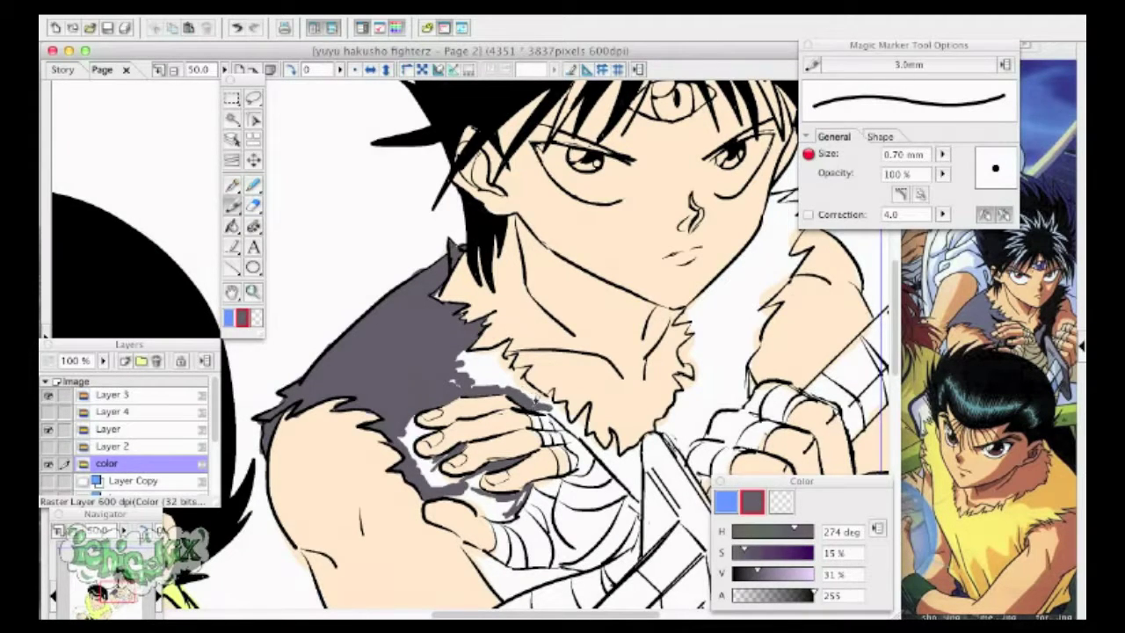
{"action": "left_click_drag", "start_coordinate": [608, 457], "coordinate": [640, 493]}
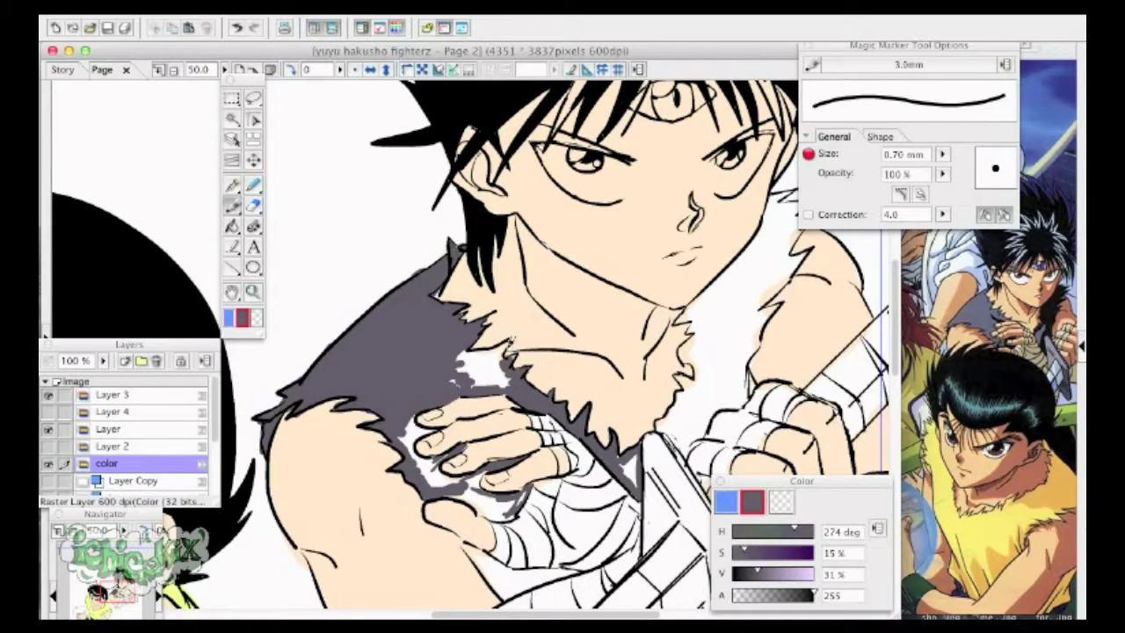
{"action": "mouse_move", "coordinate": [504, 363]}
{"action": "left_mouse_down"}
{"action": "mouse_move", "coordinate": [474, 368]}
{"action": "mouse_move", "coordinate": [492, 370]}
{"action": "left_mouse_up"}
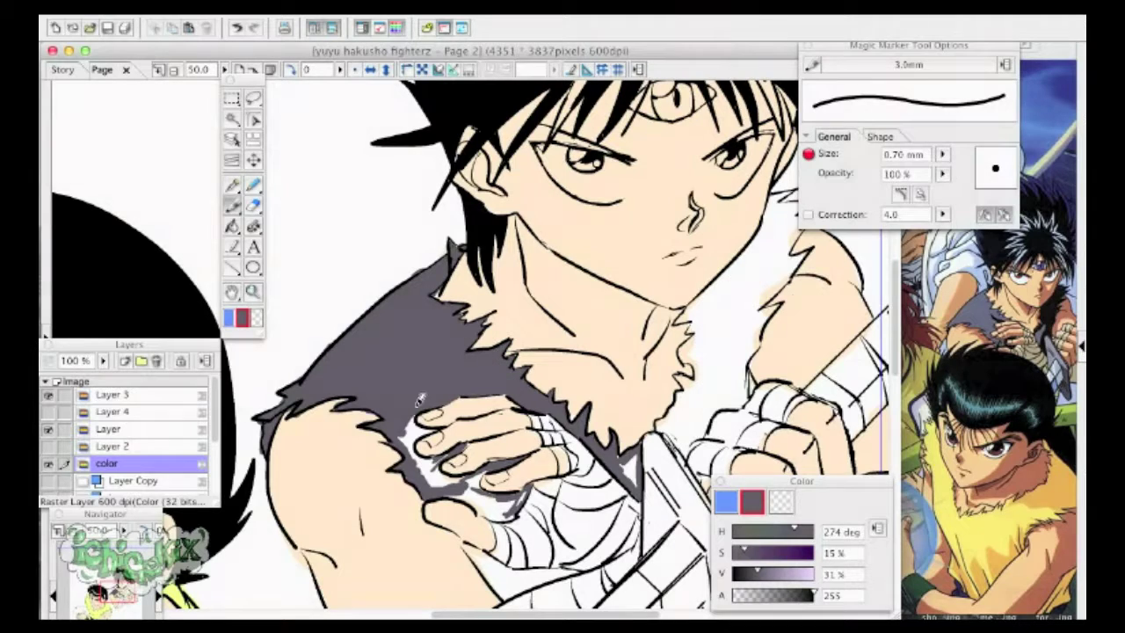
Step: Fill the vest gaps around the raised fingers and between the thumb and the forearm wrapping
{"action": "left_click_drag", "start_coordinate": [417, 420], "coordinate": [483, 505]}
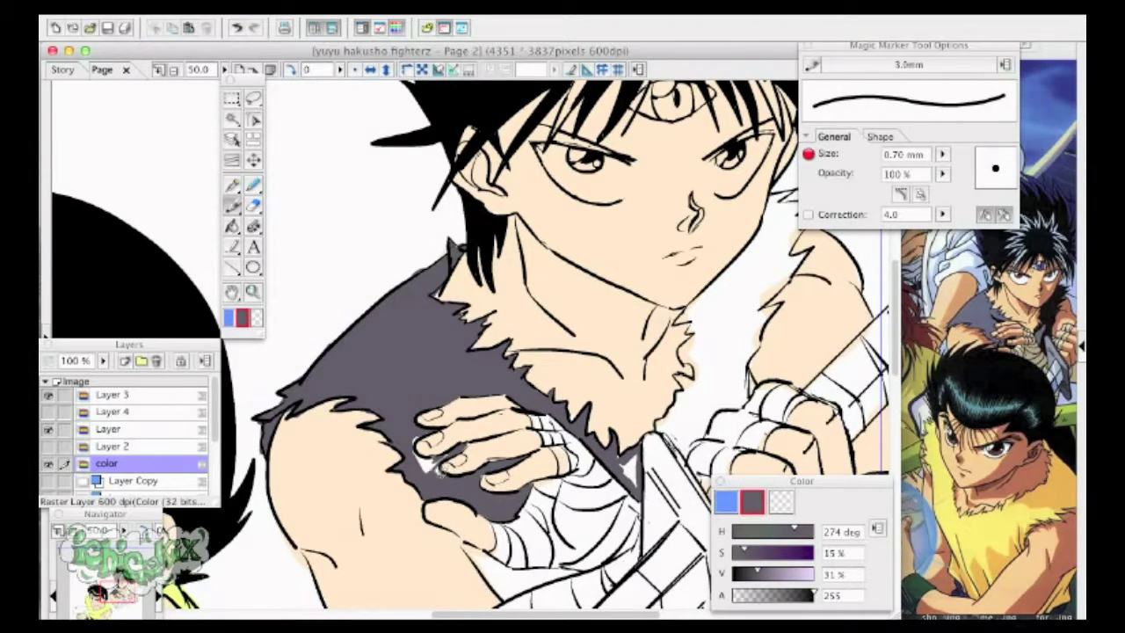
{"action": "left_click_drag", "start_coordinate": [492, 544], "coordinate": [371, 283]}
{"action": "mouse_move", "coordinate": [347, 284]}
{"action": "left_mouse_down"}
{"action": "mouse_move", "coordinate": [373, 323]}
{"action": "mouse_move", "coordinate": [400, 313]}
{"action": "mouse_move", "coordinate": [387, 318]}
{"action": "left_mouse_up"}
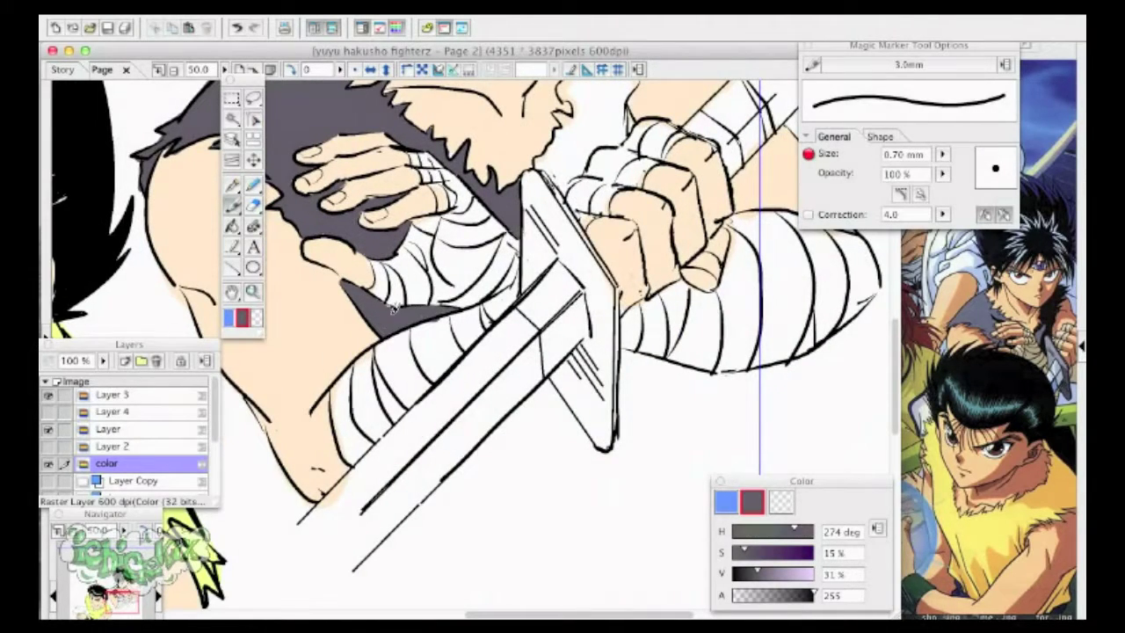
Step: Paint the vest's other shoulder from the torn sleeve down to the sword hand in purple-grey
{"action": "scroll", "coordinate": [393, 307], "scroll_direction": "up", "scroll_amount": 5}
{"action": "mouse_move", "coordinate": [494, 207]}
{"action": "left_mouse_down"}
{"action": "mouse_move", "coordinate": [485, 248]}
{"action": "mouse_move", "coordinate": [426, 312]}
{"action": "mouse_move", "coordinate": [489, 230]}
{"action": "left_mouse_up"}
{"action": "left_click", "coordinate": [238, 29]}
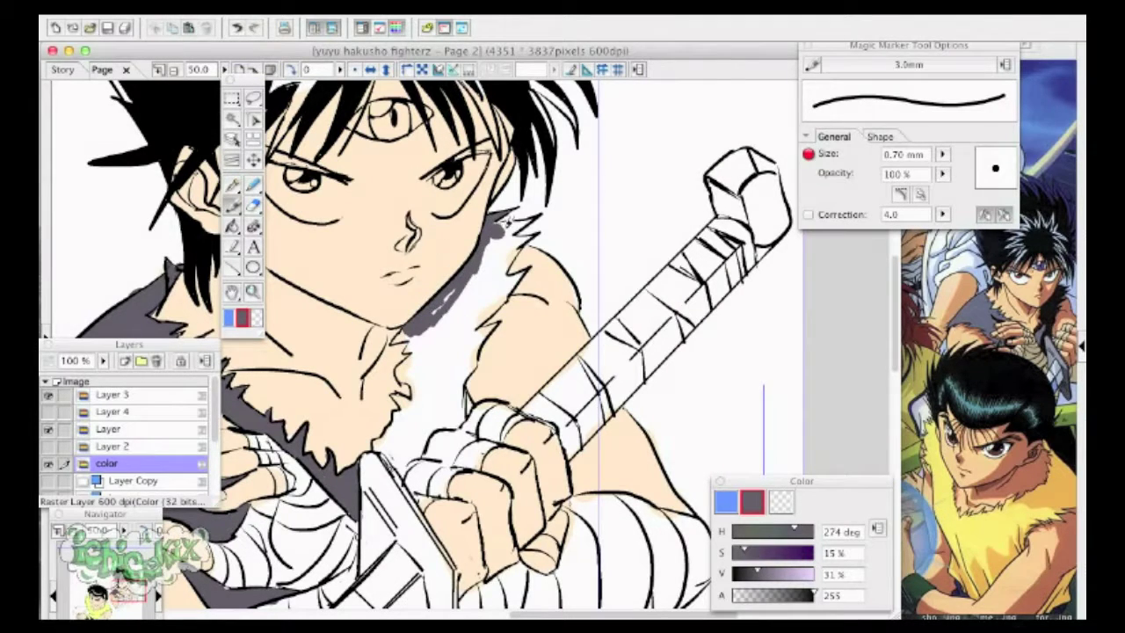
{"action": "mouse_move", "coordinate": [518, 273]}
{"action": "left_mouse_down"}
{"action": "mouse_move", "coordinate": [459, 391]}
{"action": "mouse_move", "coordinate": [396, 449]}
{"action": "mouse_move", "coordinate": [416, 334]}
{"action": "mouse_move", "coordinate": [488, 289]}
{"action": "left_mouse_up"}
{"action": "left_click_drag", "start_coordinate": [411, 327], "coordinate": [402, 367]}
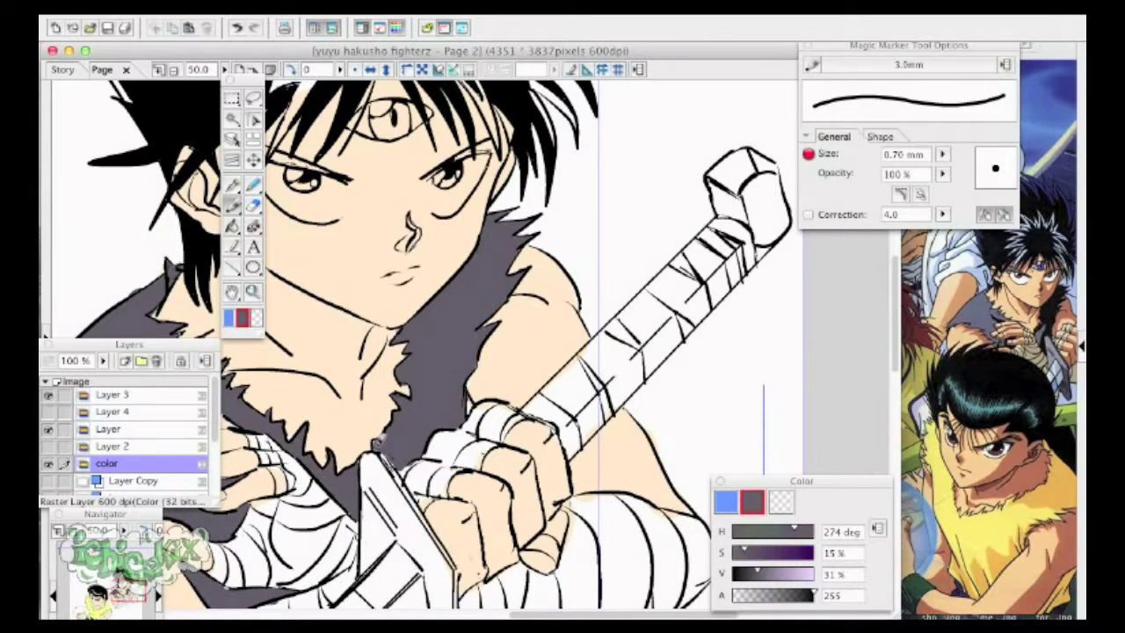
Step: Change the drawing color to pure white with saturation 0% and value 100%
{"action": "key", "text": "super+minus"}
{"action": "left_click_drag", "start_coordinate": [505, 272], "coordinate": [678, 266]}
{"action": "left_click_drag", "start_coordinate": [758, 574], "coordinate": [820, 575]}
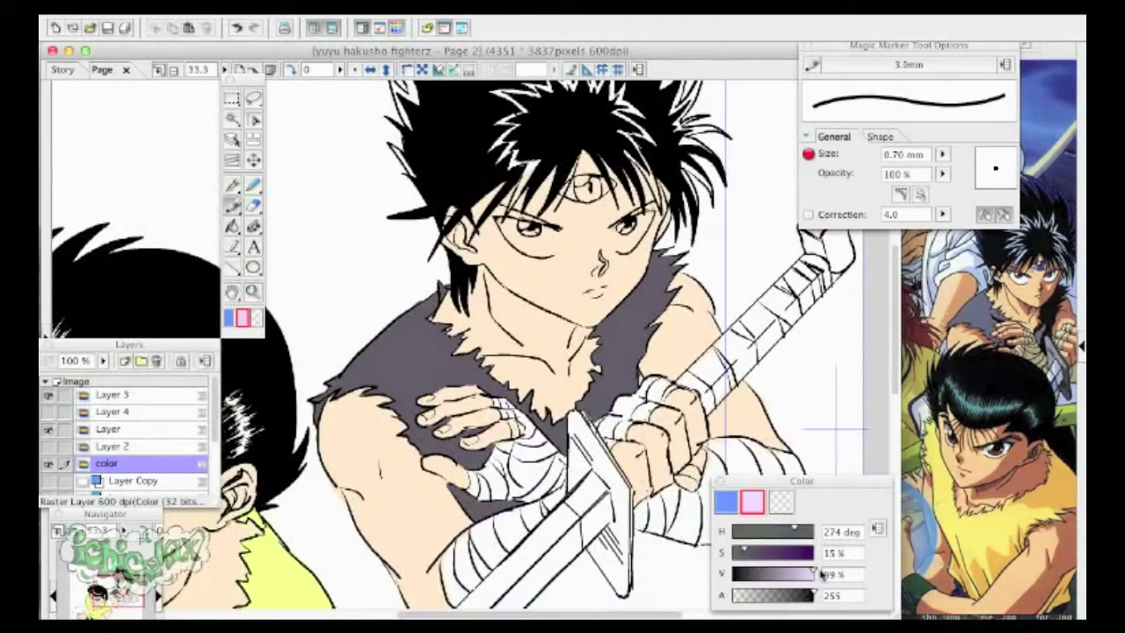
{"action": "left_click_drag", "start_coordinate": [744, 552], "coordinate": [702, 562]}
Step: Outline and fill the whites of the sword-wielding character's two eyes
{"action": "key", "text": "super+plus"}
{"action": "key", "text": "super+plus"}
{"action": "left_click_drag", "start_coordinate": [607, 220], "coordinate": [464, 373]}
{"action": "mouse_move", "coordinate": [383, 257]}
{"action": "left_mouse_down"}
{"action": "mouse_move", "coordinate": [432, 314]}
{"action": "mouse_move", "coordinate": [467, 258]}
{"action": "mouse_move", "coordinate": [392, 249]}
{"action": "left_mouse_up"}
{"action": "key", "text": "g"}
{"action": "left_click", "coordinate": [439, 300]}
{"action": "key", "text": "y"}
{"action": "left_click_drag", "start_coordinate": [612, 268], "coordinate": [627, 258]}
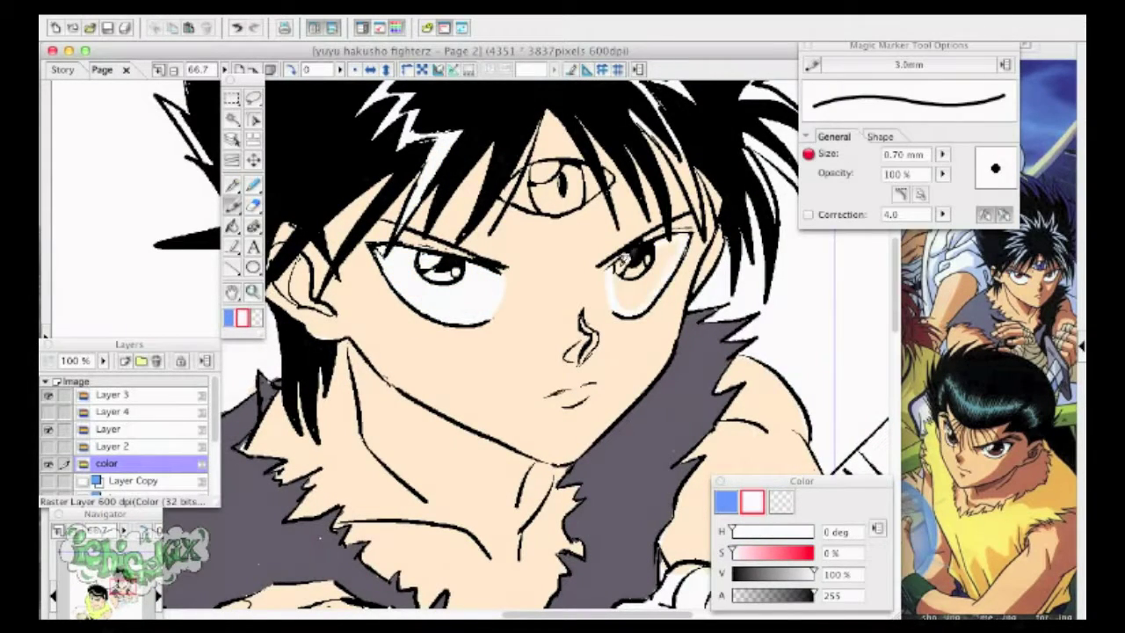
{"action": "key", "text": "g"}
{"action": "left_click", "coordinate": [646, 292]}
{"action": "key", "text": "y"}
Step: Color the sword-wielding character's forehead eye white, undoing the fill attempt and using the marker instead
{"action": "left_click_drag", "start_coordinate": [668, 137], "coordinate": [700, 198]}
{"action": "left_click", "coordinate": [232, 226]}
{"action": "left_click", "coordinate": [575, 190]}
{"action": "mouse_move", "coordinate": [587, 164]}
{"action": "left_mouse_down"}
{"action": "mouse_move", "coordinate": [545, 208]}
{"action": "mouse_move", "coordinate": [571, 167]}
{"action": "left_mouse_up"}
{"action": "left_click", "coordinate": [238, 29]}
{"action": "left_click", "coordinate": [239, 29]}
{"action": "left_click", "coordinate": [233, 205]}
{"action": "left_click_drag", "start_coordinate": [527, 195], "coordinate": [570, 202]}
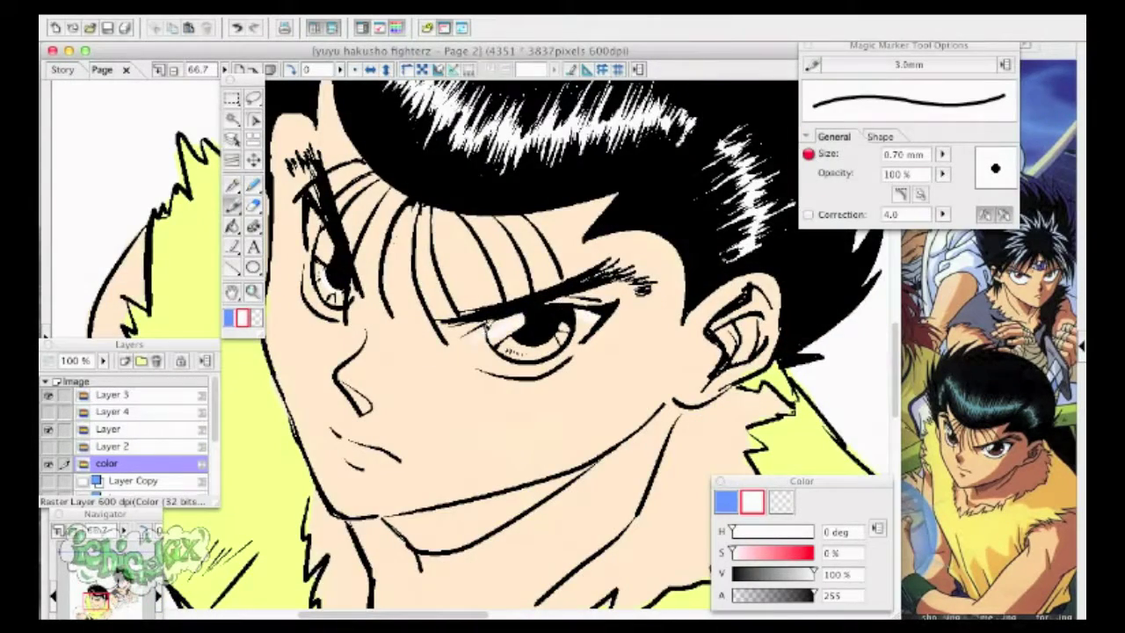
Step: Paint the whites of both eyes of the character in the yellow shirt
{"action": "left_click", "coordinate": [159, 70]}
{"action": "mouse_move", "coordinate": [476, 347]}
{"action": "left_mouse_down"}
{"action": "mouse_move", "coordinate": [516, 381]}
{"action": "mouse_move", "coordinate": [633, 341]}
{"action": "left_mouse_up"}
{"action": "left_click", "coordinate": [233, 226]}
{"action": "left_click", "coordinate": [233, 205]}
{"action": "left_click_drag", "start_coordinate": [591, 296], "coordinate": [762, 355]}
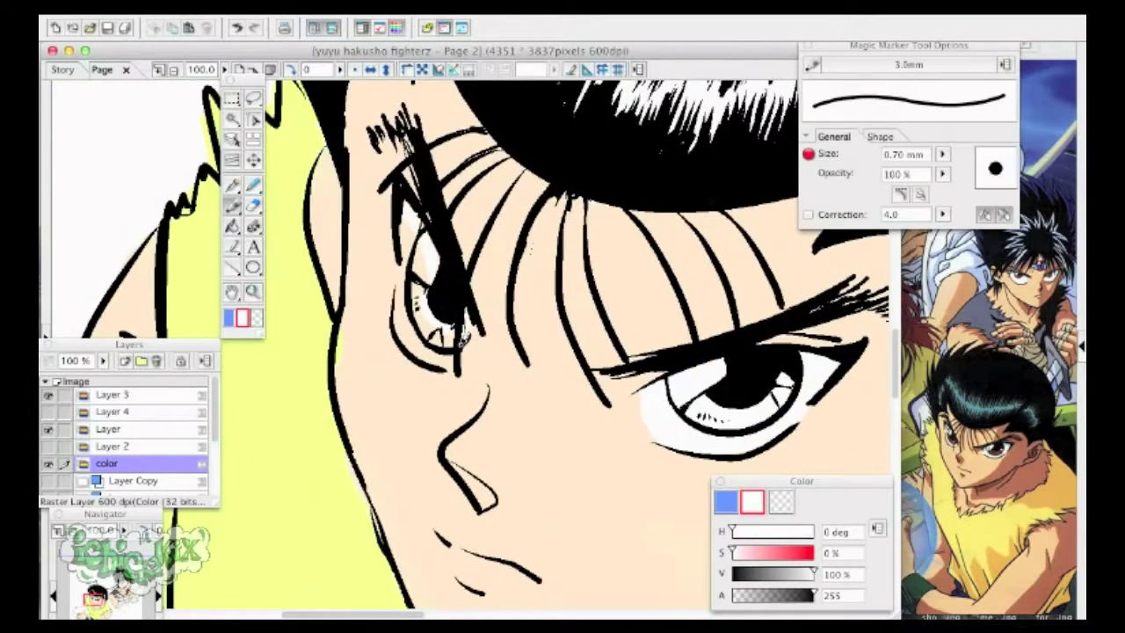
{"action": "left_click_drag", "start_coordinate": [418, 249], "coordinate": [423, 276]}
{"action": "left_click_drag", "start_coordinate": [436, 331], "coordinate": [446, 341]}
Step: Examine the flat colors of both characters across the whole page
{"action": "key", "text": "super+minus"}
{"action": "key", "text": "super+minus"}
{"action": "key", "text": "super+minus"}
{"action": "key", "text": "super+minus"}
{"action": "left_click_drag", "start_coordinate": [562, 342], "coordinate": [444, 345]}
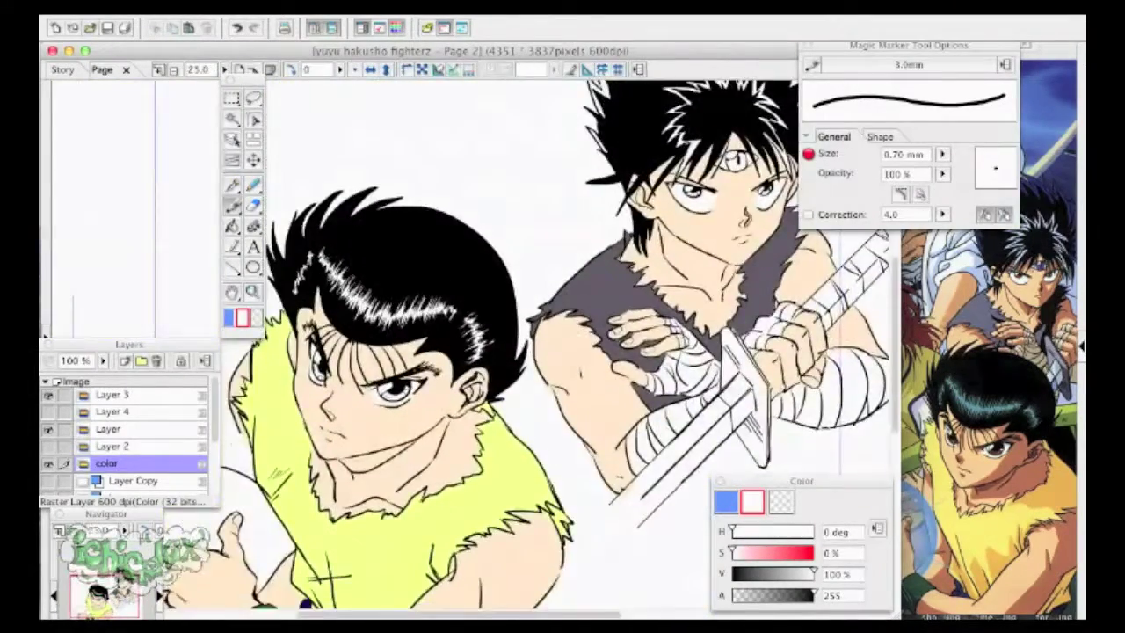
{"action": "key", "text": "super+minus"}
{"action": "key", "text": "super+plus"}
{"action": "left_click_drag", "start_coordinate": [562, 342], "coordinate": [479, 355]}
{"action": "key", "text": "super+plus"}
{"action": "key", "text": "super+minus"}
{"action": "left_click_drag", "start_coordinate": [563, 308], "coordinate": [512, 364]}
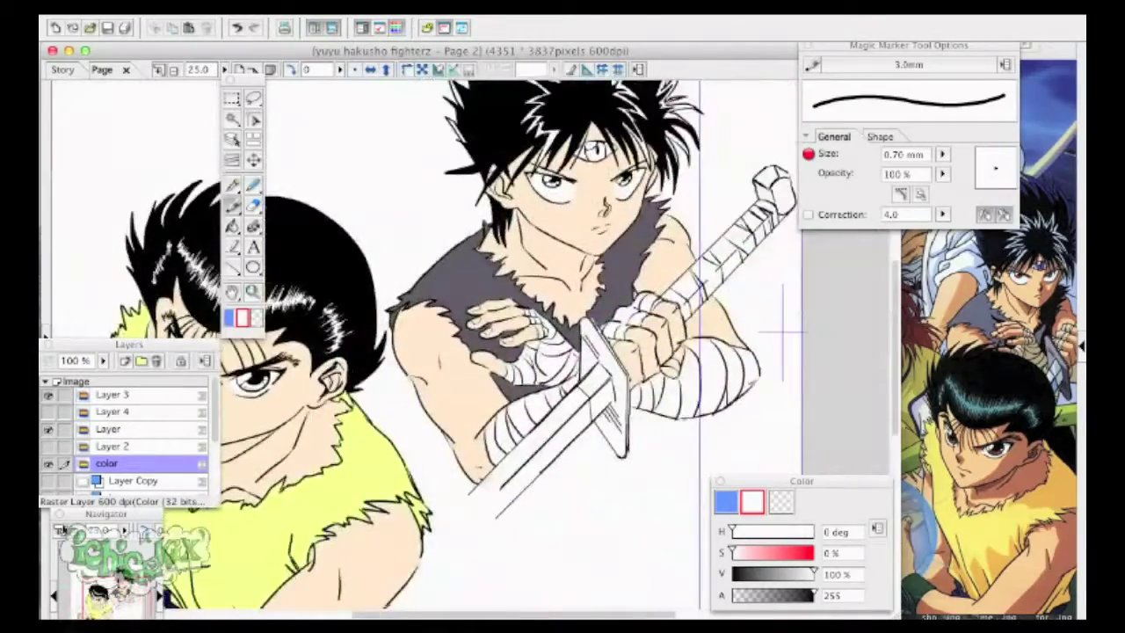
Step: Mix a beige of hue 47, saturation 21% and value 82% and try it on the forearm wrapping
{"action": "key", "text": "super+plus"}
{"action": "key", "text": "super+plus"}
{"action": "left_click_drag", "start_coordinate": [615, 342], "coordinate": [416, 340]}
{"action": "left_click_drag", "start_coordinate": [733, 553], "coordinate": [814, 553]}
{"action": "left_click", "coordinate": [741, 532]}
{"action": "left_click", "coordinate": [764, 553]}
{"action": "left_click", "coordinate": [800, 574]}
{"action": "left_click", "coordinate": [746, 552]}
{"action": "left_click_drag", "start_coordinate": [425, 445], "coordinate": [454, 428]}
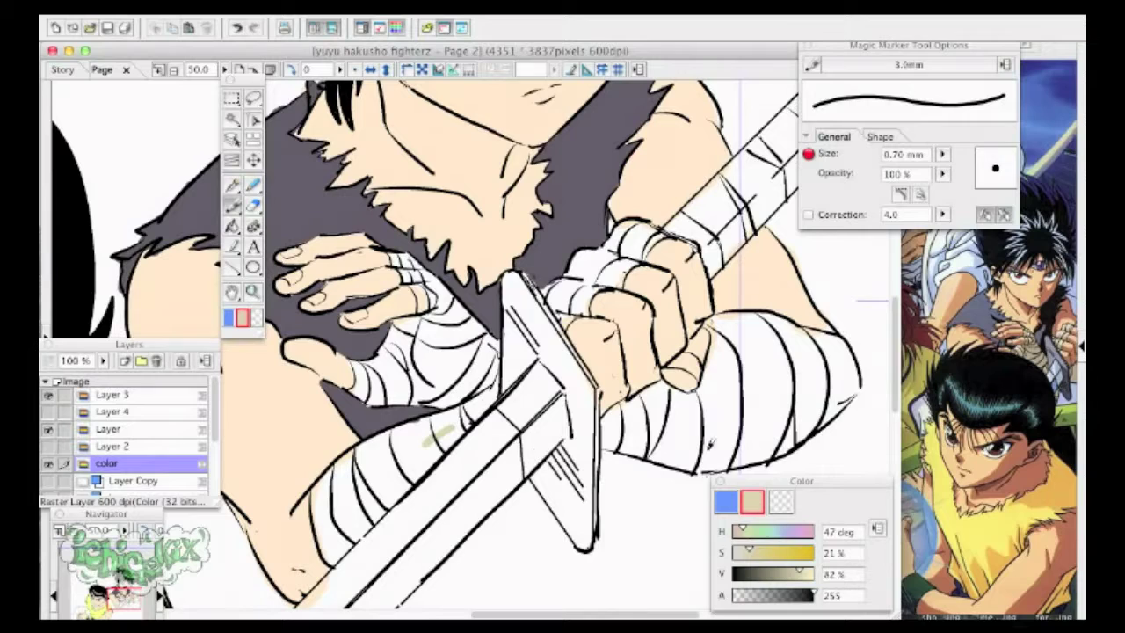
Step: Enlarge the marker to 1.00 mm, adjust the beige to hue 43 and saturation 14%, and color the forearm wrapping behind the sword
{"action": "left_click_drag", "start_coordinate": [942, 155], "coordinate": [944, 147]}
{"action": "mouse_move", "coordinate": [466, 423]}
{"action": "left_mouse_down"}
{"action": "mouse_move", "coordinate": [415, 464]}
{"action": "mouse_move", "coordinate": [484, 406]}
{"action": "left_mouse_up"}
{"action": "left_click_drag", "start_coordinate": [749, 550], "coordinate": [743, 550]}
{"action": "mouse_move", "coordinate": [404, 455]}
{"action": "left_mouse_down"}
{"action": "mouse_move", "coordinate": [448, 425]}
{"action": "mouse_move", "coordinate": [338, 549]}
{"action": "mouse_move", "coordinate": [349, 472]}
{"action": "mouse_move", "coordinate": [412, 425]}
{"action": "left_mouse_up"}
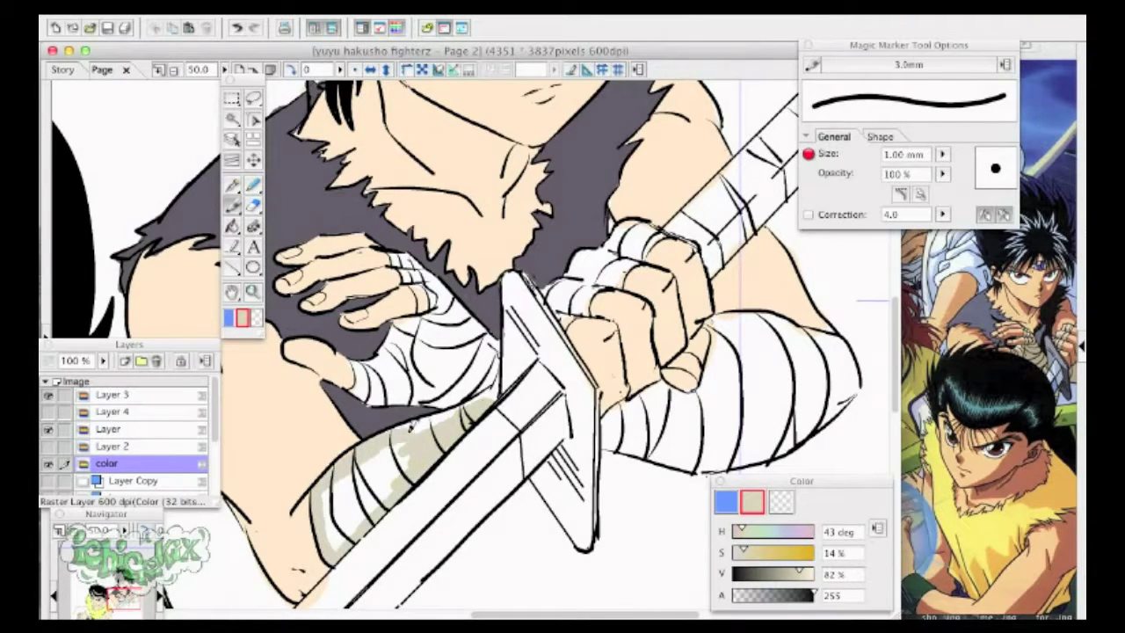
{"action": "left_click", "coordinate": [233, 228]}
{"action": "left_click", "coordinate": [356, 488]}
Step: Outline and fill the wrappings on the raised hand's wrist and fingers in beige, undoing the faulty fill
{"action": "left_click", "coordinate": [233, 206]}
{"action": "left_click_drag", "start_coordinate": [450, 384], "coordinate": [495, 331]}
{"action": "left_click", "coordinate": [233, 227]}
{"action": "left_click", "coordinate": [431, 351]}
{"action": "left_click", "coordinate": [238, 28]}
{"action": "left_click", "coordinate": [232, 207]}
{"action": "left_click", "coordinate": [125, 362]}
{"action": "left_click", "coordinate": [691, 419]}
{"action": "mouse_move", "coordinate": [400, 258]}
{"action": "left_mouse_down"}
{"action": "mouse_move", "coordinate": [479, 326]}
{"action": "mouse_move", "coordinate": [356, 365]}
{"action": "mouse_move", "coordinate": [490, 335]}
{"action": "left_mouse_up"}
{"action": "left_click", "coordinate": [233, 228]}
{"action": "left_click", "coordinate": [431, 351]}
Step: Paint the wrappings on the sword-holding hand and its forearm in beige
{"action": "left_click", "coordinate": [233, 206]}
{"action": "mouse_move", "coordinate": [571, 309]}
{"action": "left_mouse_down"}
{"action": "mouse_move", "coordinate": [556, 297]}
{"action": "mouse_move", "coordinate": [624, 238]}
{"action": "mouse_move", "coordinate": [571, 281]}
{"action": "mouse_move", "coordinate": [664, 230]}
{"action": "mouse_move", "coordinate": [802, 333]}
{"action": "mouse_move", "coordinate": [633, 440]}
{"action": "mouse_move", "coordinate": [622, 426]}
{"action": "left_mouse_up"}
{"action": "mouse_move", "coordinate": [694, 455]}
{"action": "left_mouse_down"}
{"action": "mouse_move", "coordinate": [770, 459]}
{"action": "mouse_move", "coordinate": [826, 371]}
{"action": "left_mouse_up"}
Step: Bring up the full reference image and compare its colors with the drawing
{"action": "left_click", "coordinate": [1046, 141]}
{"action": "left_click_drag", "start_coordinate": [967, 37], "coordinate": [937, 40]}
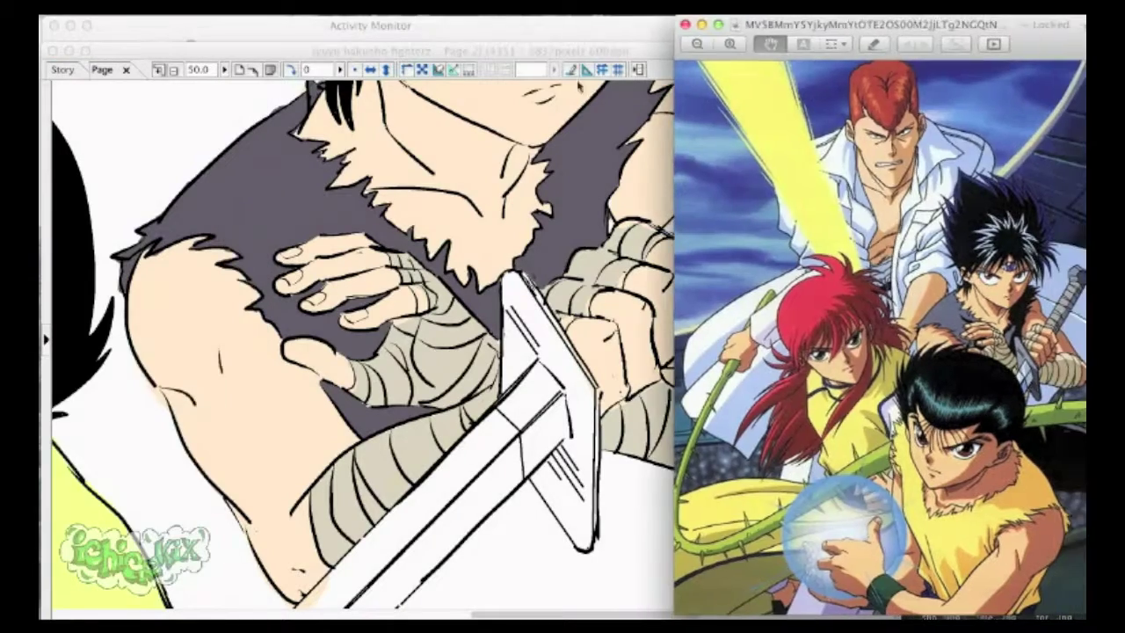
{"action": "left_click", "coordinate": [538, 398]}
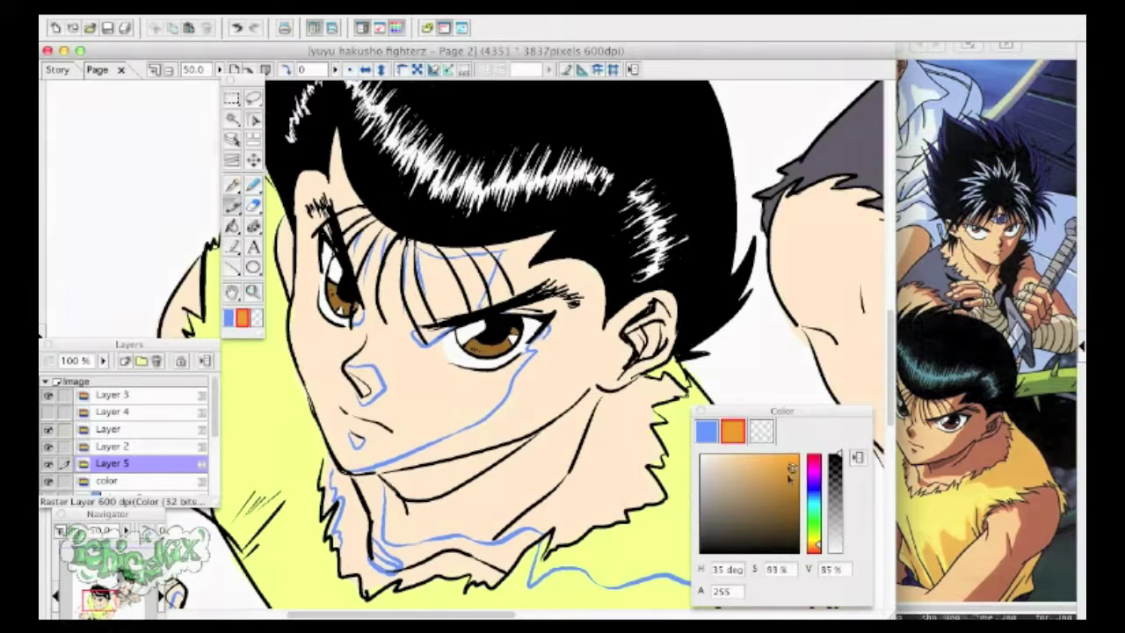
Step: Set a skin shadow color of hue 35, saturation 38% and value 87% and paint the shadow borders on the yellow-shirted character's face
{"action": "mouse_move", "coordinate": [789, 474]}
{"action": "left_mouse_down"}
{"action": "mouse_move", "coordinate": [735, 465]}
{"action": "mouse_move", "coordinate": [745, 471]}
{"action": "left_mouse_up"}
{"action": "mouse_move", "coordinate": [567, 383]}
{"action": "left_mouse_down"}
{"action": "mouse_move", "coordinate": [501, 430]}
{"action": "mouse_move", "coordinate": [387, 466]}
{"action": "mouse_move", "coordinate": [395, 512]}
{"action": "mouse_move", "coordinate": [580, 525]}
{"action": "left_mouse_up"}
{"action": "mouse_move", "coordinate": [481, 304]}
{"action": "left_mouse_down"}
{"action": "mouse_move", "coordinate": [419, 236]}
{"action": "mouse_move", "coordinate": [506, 248]}
{"action": "left_mouse_up"}
{"action": "mouse_move", "coordinate": [424, 247]}
{"action": "left_mouse_down"}
{"action": "mouse_move", "coordinate": [531, 243]}
{"action": "mouse_move", "coordinate": [516, 287]}
{"action": "left_mouse_up"}
{"action": "mouse_move", "coordinate": [531, 389]}
{"action": "left_mouse_down"}
{"action": "mouse_move", "coordinate": [482, 430]}
{"action": "mouse_move", "coordinate": [567, 318]}
{"action": "left_mouse_up"}
{"action": "mouse_move", "coordinate": [537, 262]}
{"action": "left_mouse_down"}
{"action": "mouse_move", "coordinate": [605, 327]}
{"action": "mouse_move", "coordinate": [669, 352]}
{"action": "mouse_move", "coordinate": [606, 387]}
{"action": "left_mouse_up"}
{"action": "left_click", "coordinate": [238, 28]}
{"action": "left_click_drag", "start_coordinate": [673, 336], "coordinate": [604, 385]}
{"action": "mouse_move", "coordinate": [615, 344]}
{"action": "left_mouse_down"}
{"action": "mouse_move", "coordinate": [654, 303]}
{"action": "mouse_move", "coordinate": [663, 378]}
{"action": "mouse_move", "coordinate": [657, 415]}
{"action": "mouse_move", "coordinate": [644, 410]}
{"action": "mouse_move", "coordinate": [659, 457]}
{"action": "mouse_move", "coordinate": [615, 508]}
{"action": "left_mouse_up"}
Step: Fill the shadow areas of the cheek, ear and neck fur edge with the skin shadow, undoing the last fill
{"action": "left_click", "coordinate": [232, 227]}
{"action": "left_click", "coordinate": [530, 393]}
{"action": "left_click", "coordinate": [569, 345]}
{"action": "left_click", "coordinate": [611, 456]}
{"action": "left_click", "coordinate": [237, 28]}
Step: Close the neck shadow's border, fill the neck and finish the shadow along the jaw
{"action": "left_click", "coordinate": [232, 204]}
{"action": "left_click_drag", "start_coordinate": [402, 517], "coordinate": [417, 529]}
{"action": "left_click", "coordinate": [232, 226]}
{"action": "left_click", "coordinate": [525, 465]}
{"action": "left_click", "coordinate": [233, 205]}
{"action": "left_click", "coordinate": [49, 429]}
{"action": "left_click", "coordinate": [50, 429]}
{"action": "left_click_drag", "start_coordinate": [529, 360], "coordinate": [484, 427]}
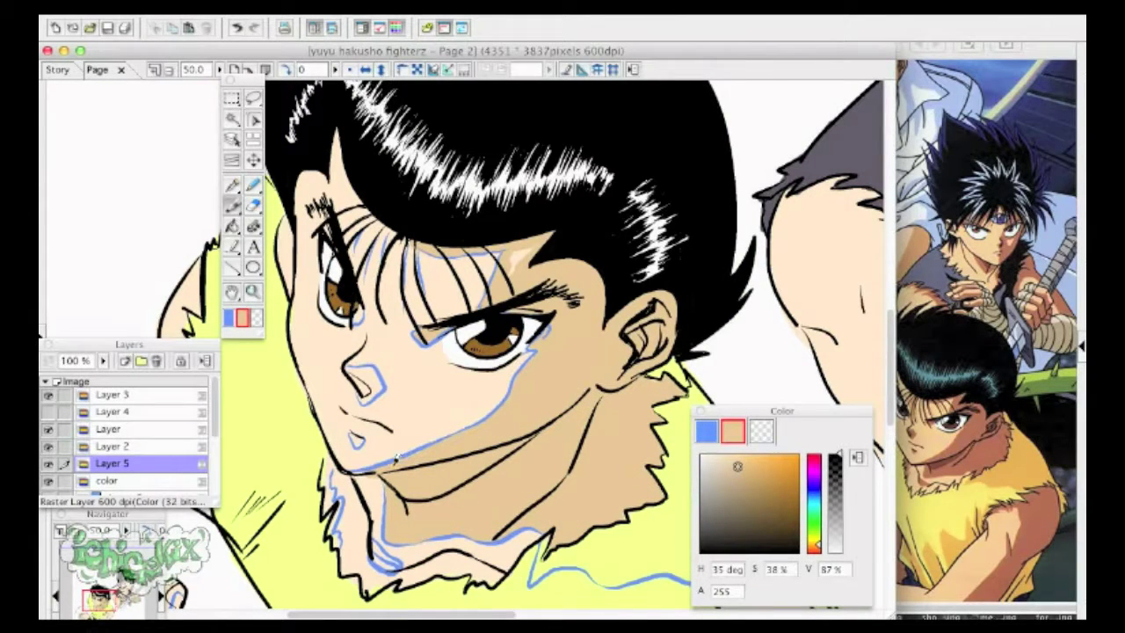
Step: Reduce the marker to 0.80 mm and shade beside the nose and below the lower lip
{"action": "double_click", "coordinate": [233, 205]}
{"action": "left_click_drag", "start_coordinate": [943, 155], "coordinate": [934, 167]}
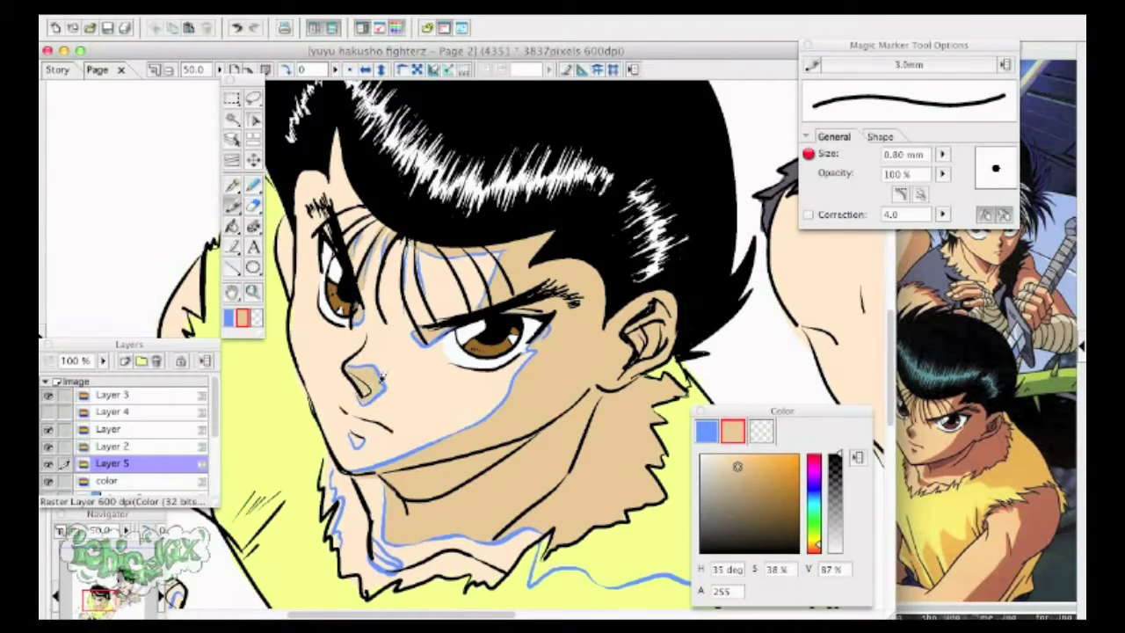
{"action": "scroll", "coordinate": [425, 406], "scroll_direction": "down", "scroll_amount": 5}
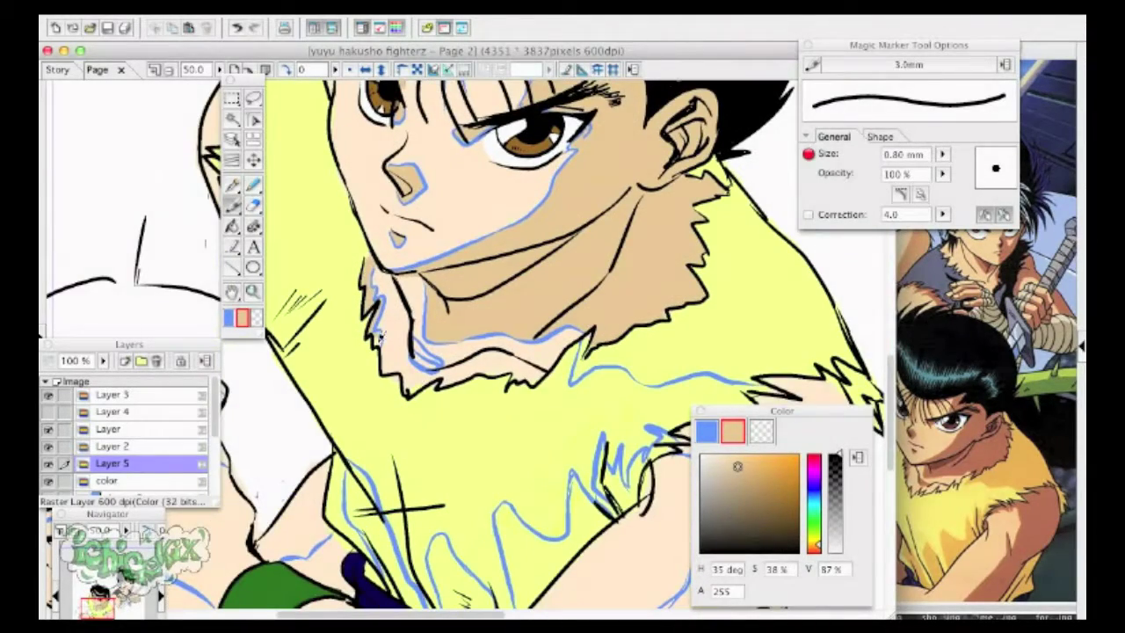
Step: Hide the blue guide lines and flip the view horizontally and back to check the shading
{"action": "key", "text": "super+minus"}
{"action": "scroll", "coordinate": [415, 337], "scroll_direction": "down", "scroll_amount": 2}
{"action": "left_click", "coordinate": [48, 446]}
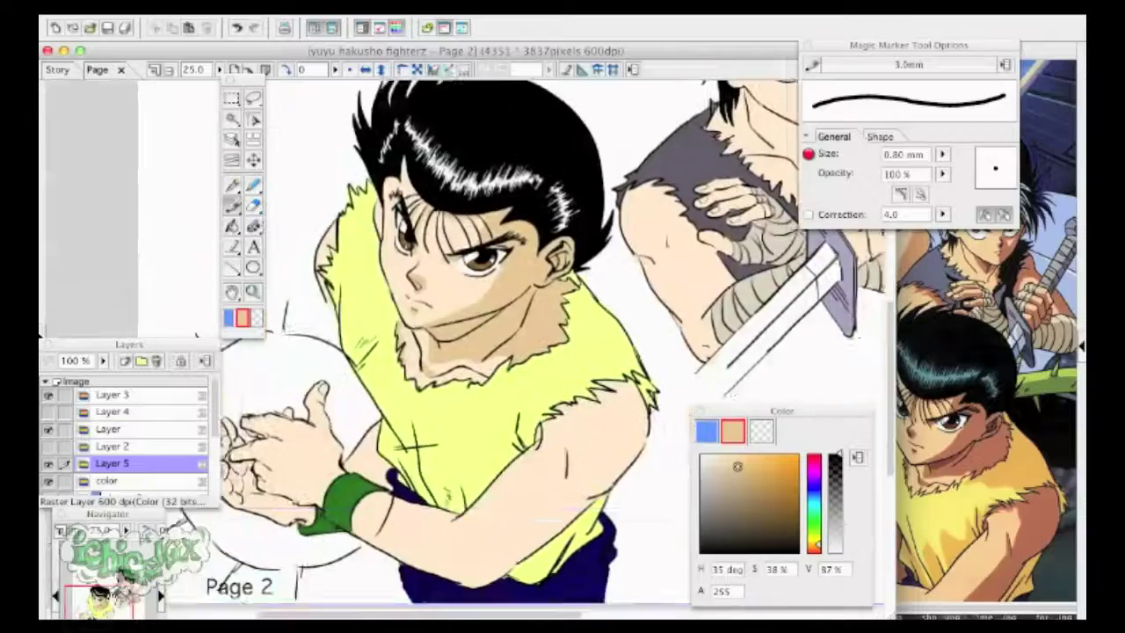
{"action": "left_click", "coordinate": [365, 70]}
{"action": "left_click", "coordinate": [366, 71]}
Step: Shade beneath the torn sleeve edge, then outline and fill the upper arm's shadow
{"action": "key", "text": "super+plus"}
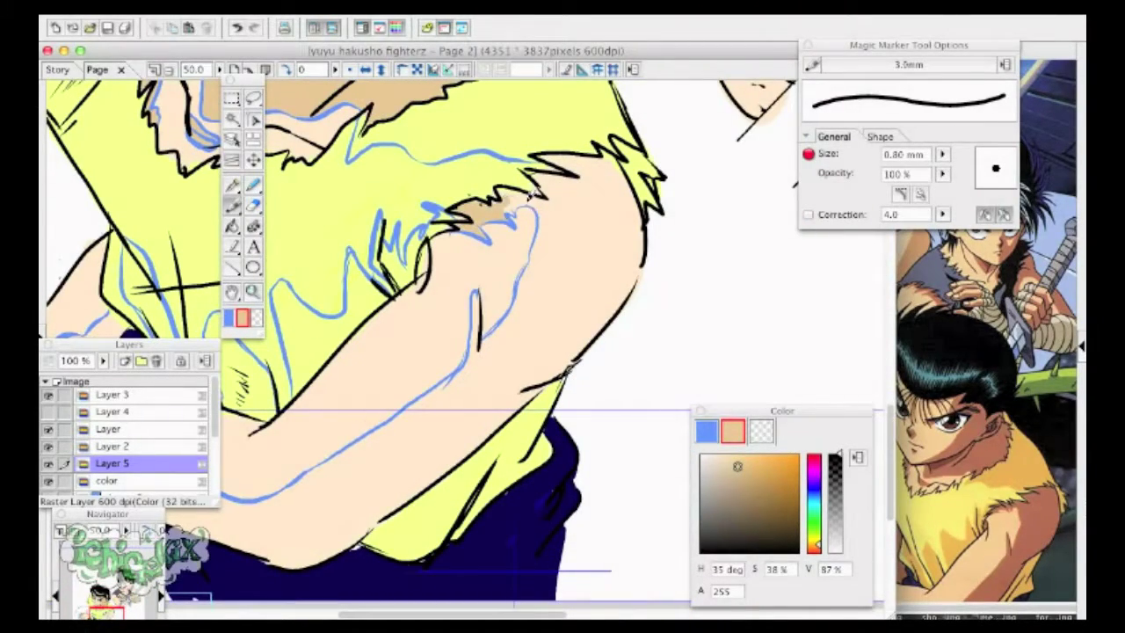
{"action": "mouse_move", "coordinate": [514, 204]}
{"action": "left_mouse_down"}
{"action": "mouse_move", "coordinate": [543, 197]}
{"action": "mouse_move", "coordinate": [554, 151]}
{"action": "left_mouse_up"}
{"action": "mouse_move", "coordinate": [598, 180]}
{"action": "left_mouse_down"}
{"action": "mouse_move", "coordinate": [640, 224]}
{"action": "mouse_move", "coordinate": [632, 264]}
{"action": "mouse_move", "coordinate": [590, 328]}
{"action": "mouse_move", "coordinate": [358, 532]}
{"action": "left_mouse_up"}
{"action": "mouse_move", "coordinate": [538, 211]}
{"action": "left_mouse_down"}
{"action": "mouse_move", "coordinate": [523, 285]}
{"action": "mouse_move", "coordinate": [485, 341]}
{"action": "left_mouse_up"}
{"action": "mouse_move", "coordinate": [479, 300]}
{"action": "left_mouse_down"}
{"action": "mouse_move", "coordinate": [475, 361]}
{"action": "mouse_move", "coordinate": [429, 401]}
{"action": "left_mouse_up"}
{"action": "left_click_drag", "start_coordinate": [365, 371], "coordinate": [466, 228]}
{"action": "mouse_move", "coordinate": [527, 261]}
{"action": "left_mouse_down"}
{"action": "mouse_move", "coordinate": [376, 359]}
{"action": "mouse_move", "coordinate": [456, 387]}
{"action": "left_mouse_up"}
{"action": "left_click_drag", "start_coordinate": [536, 211], "coordinate": [374, 373]}
{"action": "left_click", "coordinate": [232, 225]}
{"action": "left_click", "coordinate": [474, 352]}
Step: Outline the forearm's underside shadow up to the green wristband and fill it
{"action": "left_click", "coordinate": [235, 207]}
{"action": "mouse_move", "coordinate": [264, 396]}
{"action": "left_mouse_down"}
{"action": "mouse_move", "coordinate": [632, 352]}
{"action": "mouse_move", "coordinate": [628, 253]}
{"action": "left_mouse_up"}
{"action": "mouse_move", "coordinate": [363, 304]}
{"action": "left_mouse_down"}
{"action": "mouse_move", "coordinate": [401, 350]}
{"action": "mouse_move", "coordinate": [542, 416]}
{"action": "mouse_move", "coordinate": [659, 409]}
{"action": "mouse_move", "coordinate": [517, 381]}
{"action": "mouse_move", "coordinate": [403, 319]}
{"action": "mouse_move", "coordinate": [542, 387]}
{"action": "left_mouse_up"}
{"action": "left_click", "coordinate": [232, 226]}
{"action": "left_click", "coordinate": [492, 384]}
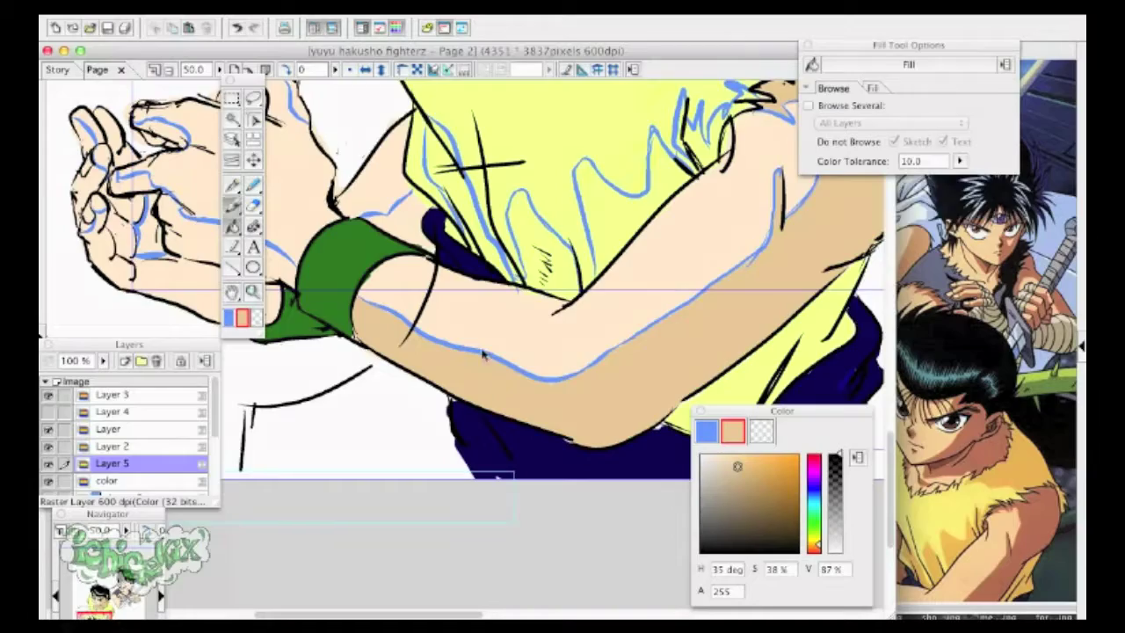
Step: Shade the raised thumb and the far arm behind the wristband, undoing the stray last stroke
{"action": "left_click", "coordinate": [233, 204]}
{"action": "scroll", "coordinate": [463, 334], "scroll_direction": "up", "scroll_amount": 3}
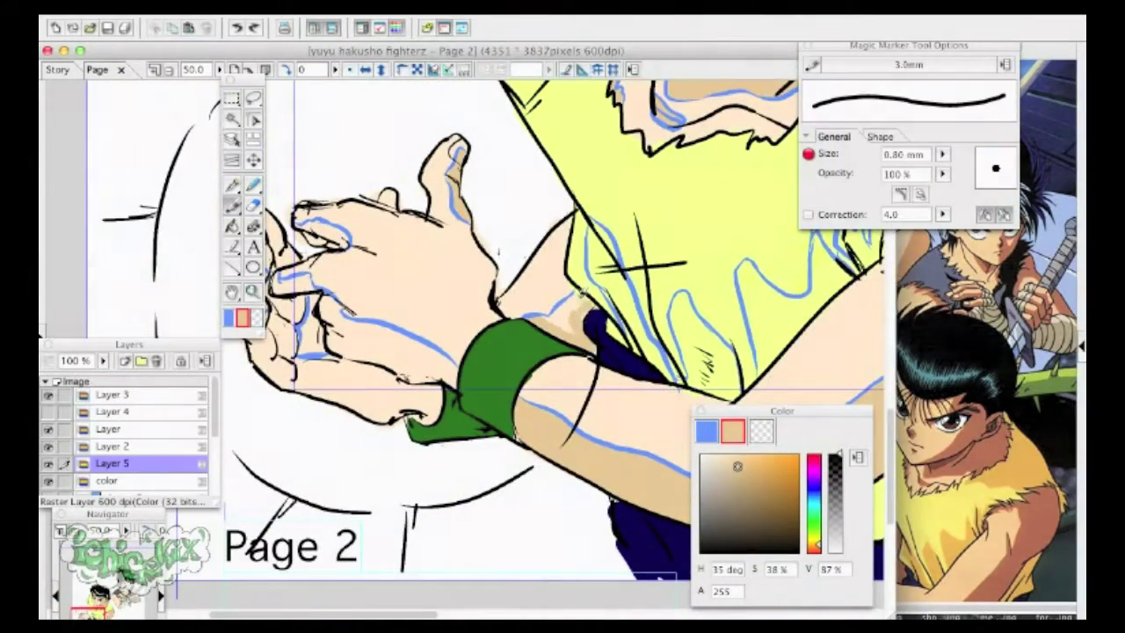
{"action": "left_click", "coordinate": [236, 29]}
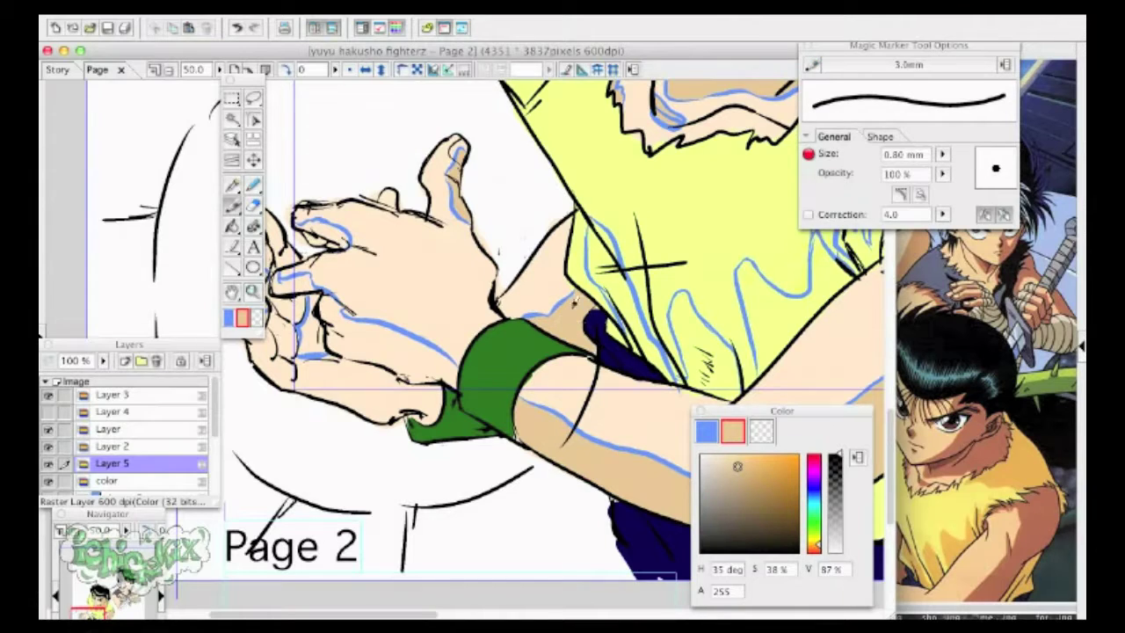
Step: Shade the curled fingers and the back of the nearer hand along the guide lines
{"action": "left_click_drag", "start_coordinate": [94, 612], "coordinate": [90, 612]}
{"action": "left_click_drag", "start_coordinate": [431, 209], "coordinate": [442, 201]}
{"action": "mouse_move", "coordinate": [450, 280]}
{"action": "left_mouse_down"}
{"action": "mouse_move", "coordinate": [458, 317]}
{"action": "mouse_move", "coordinate": [578, 359]}
{"action": "mouse_move", "coordinate": [462, 288]}
{"action": "mouse_move", "coordinate": [527, 326]}
{"action": "left_mouse_up"}
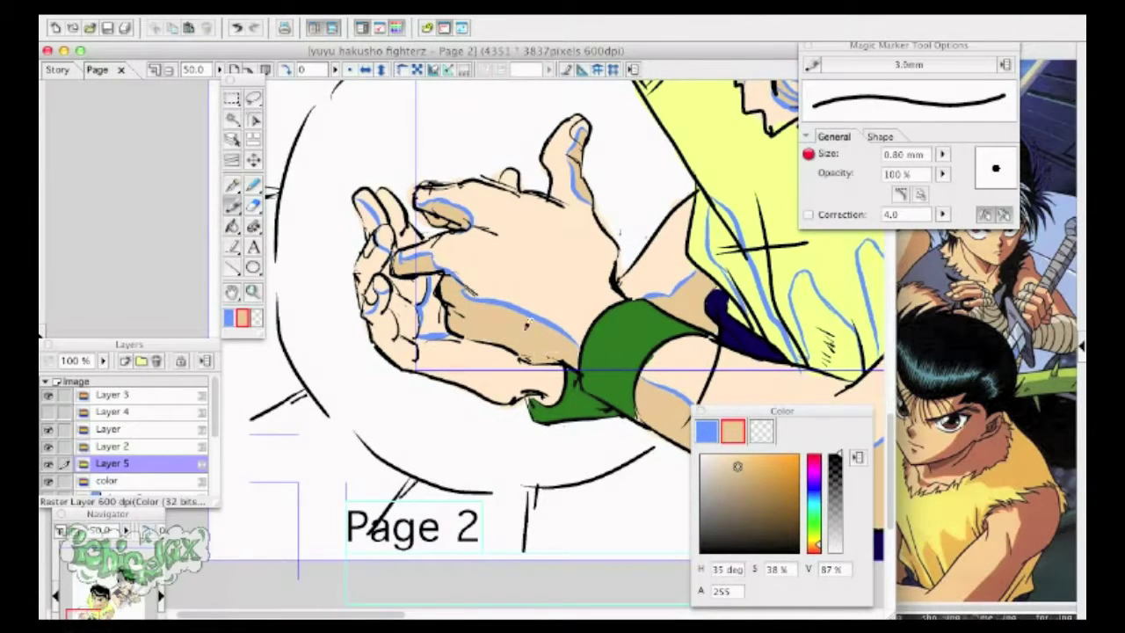
{"action": "left_click_drag", "start_coordinate": [379, 236], "coordinate": [362, 280]}
Step: Check the reference image and continue the skin shadows on the cupped hands' fingers and palm
{"action": "left_click", "coordinate": [976, 369]}
{"action": "left_click", "coordinate": [494, 53]}
{"action": "mouse_move", "coordinate": [373, 318]}
{"action": "left_mouse_down"}
{"action": "mouse_move", "coordinate": [384, 306]}
{"action": "mouse_move", "coordinate": [499, 391]}
{"action": "mouse_move", "coordinate": [555, 379]}
{"action": "mouse_move", "coordinate": [438, 362]}
{"action": "mouse_move", "coordinate": [387, 325]}
{"action": "left_mouse_up"}
{"action": "mouse_move", "coordinate": [534, 368]}
{"action": "left_mouse_down"}
{"action": "mouse_move", "coordinate": [618, 233]}
{"action": "mouse_move", "coordinate": [545, 362]}
{"action": "left_mouse_up"}
{"action": "mouse_move", "coordinate": [443, 329]}
{"action": "left_mouse_down"}
{"action": "mouse_move", "coordinate": [441, 314]}
{"action": "mouse_move", "coordinate": [390, 269]}
{"action": "mouse_move", "coordinate": [397, 322]}
{"action": "mouse_move", "coordinate": [444, 352]}
{"action": "mouse_move", "coordinate": [562, 339]}
{"action": "left_mouse_up"}
Step: Shade the far side of the sword-wielding character's face, leaving the cheek highlight unpainted
{"action": "key", "text": "super+minus"}
{"action": "key", "text": "super+plus"}
{"action": "left_click", "coordinate": [979, 377]}
{"action": "left_click", "coordinate": [494, 53]}
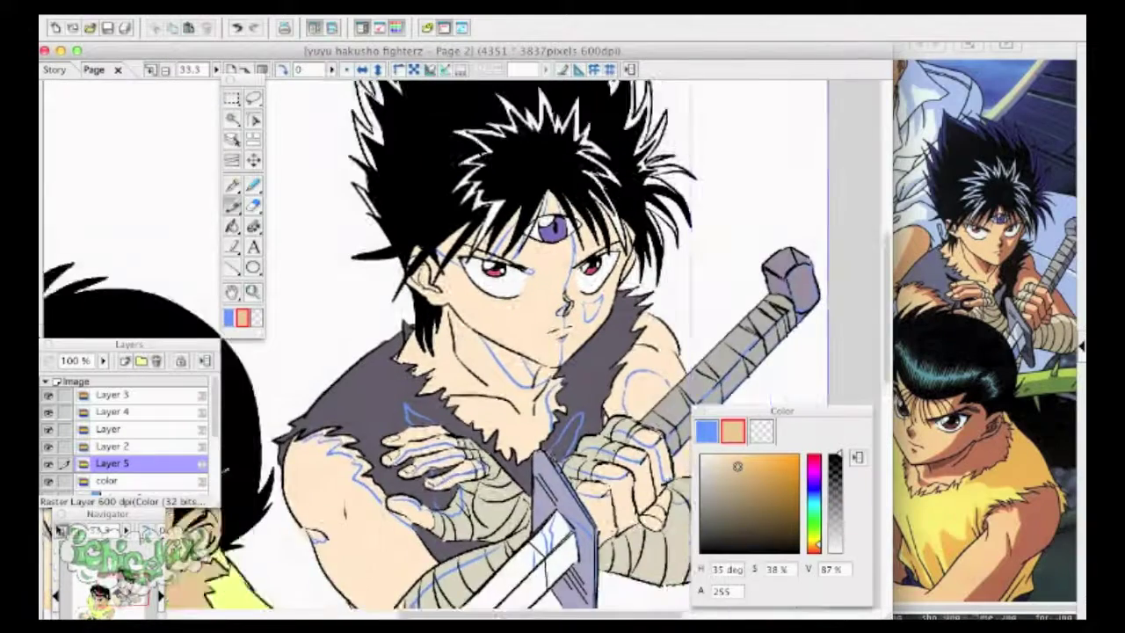
{"action": "key", "text": "super+plus"}
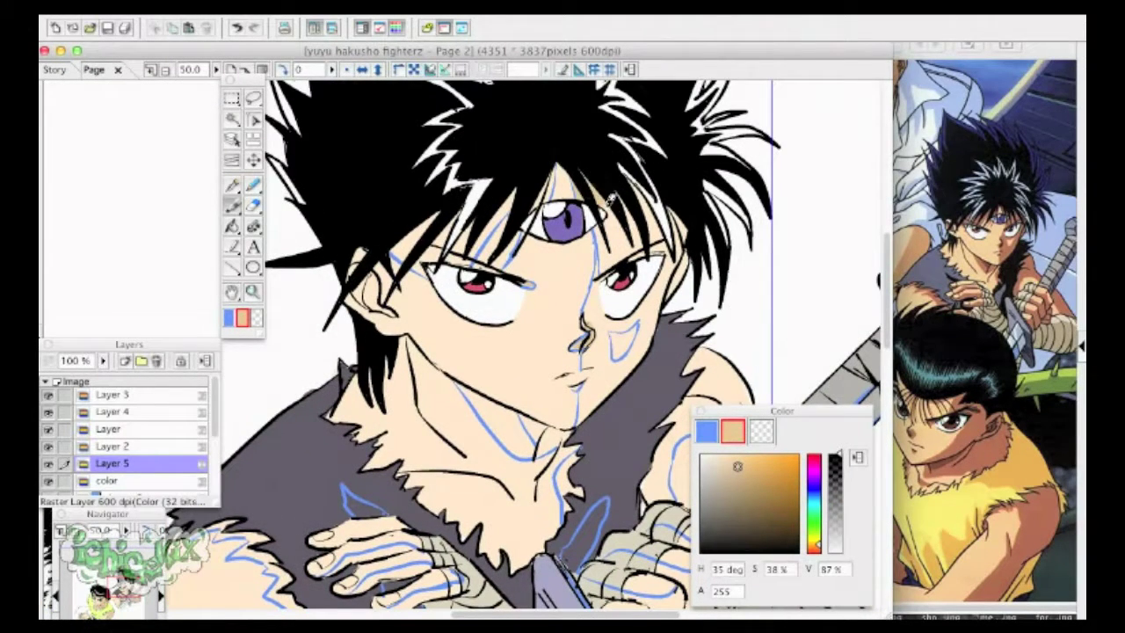
{"action": "mouse_move", "coordinate": [591, 371]}
{"action": "left_mouse_down"}
{"action": "mouse_move", "coordinate": [618, 382]}
{"action": "mouse_move", "coordinate": [610, 360]}
{"action": "left_mouse_up"}
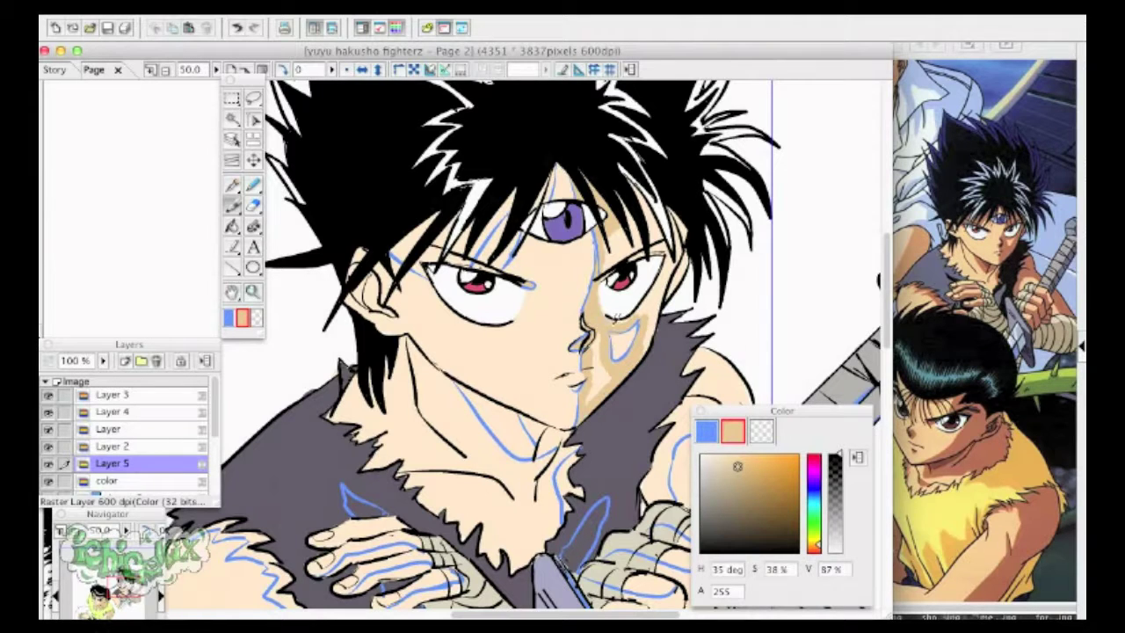
{"action": "mouse_move", "coordinate": [639, 251]}
{"action": "left_mouse_down"}
{"action": "mouse_move", "coordinate": [668, 281]}
{"action": "mouse_move", "coordinate": [655, 222]}
{"action": "mouse_move", "coordinate": [643, 224]}
{"action": "left_mouse_up"}
{"action": "left_click_drag", "start_coordinate": [595, 353], "coordinate": [594, 395]}
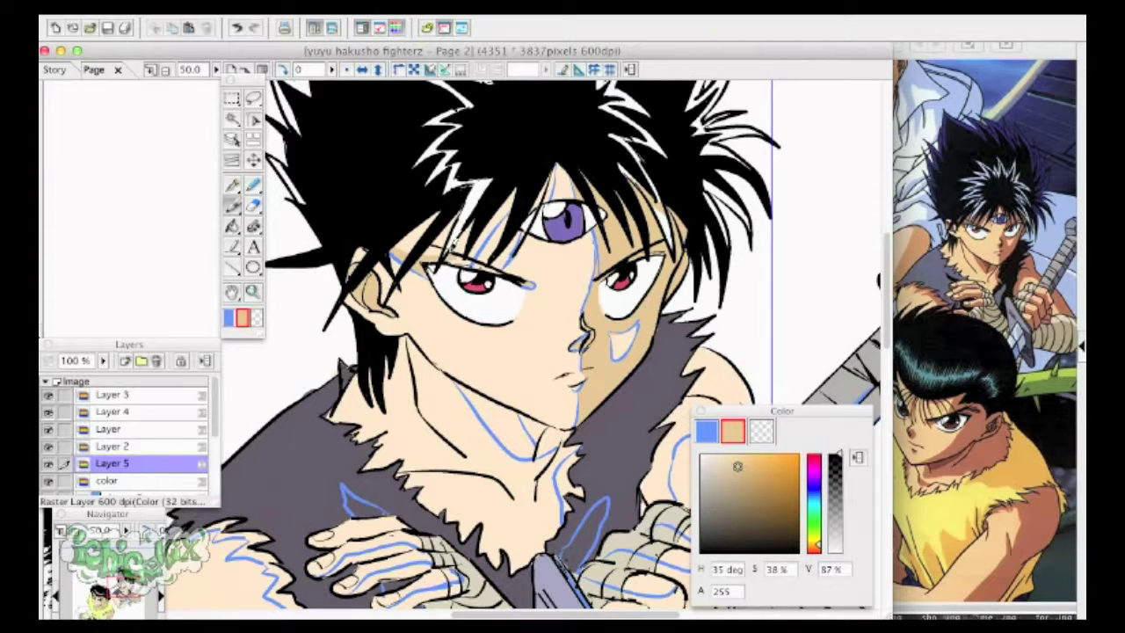
Step: Shade the sword-wielding character's forehead beneath the hair and the neck under the jaw, erasing excess at the hair
{"action": "left_click_drag", "start_coordinate": [483, 227], "coordinate": [450, 224]}
{"action": "key", "text": "e"}
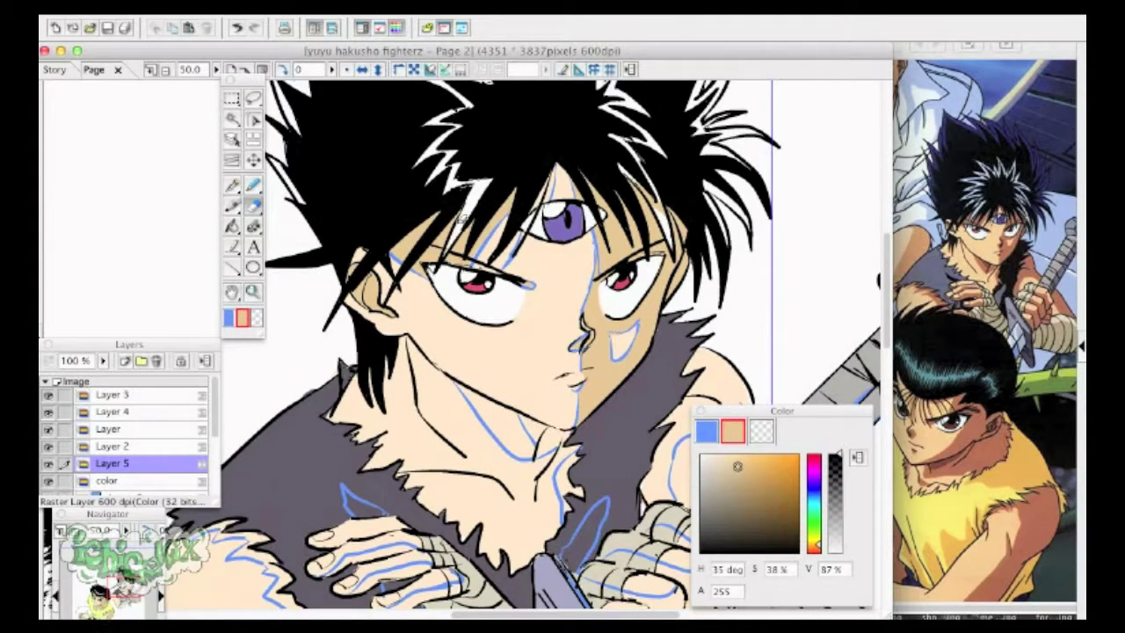
{"action": "left_click", "coordinate": [233, 206]}
{"action": "left_click_drag", "start_coordinate": [474, 251], "coordinate": [434, 130]}
{"action": "mouse_move", "coordinate": [418, 262]}
{"action": "left_mouse_down"}
{"action": "mouse_move", "coordinate": [478, 331]}
{"action": "mouse_move", "coordinate": [460, 298]}
{"action": "left_mouse_up"}
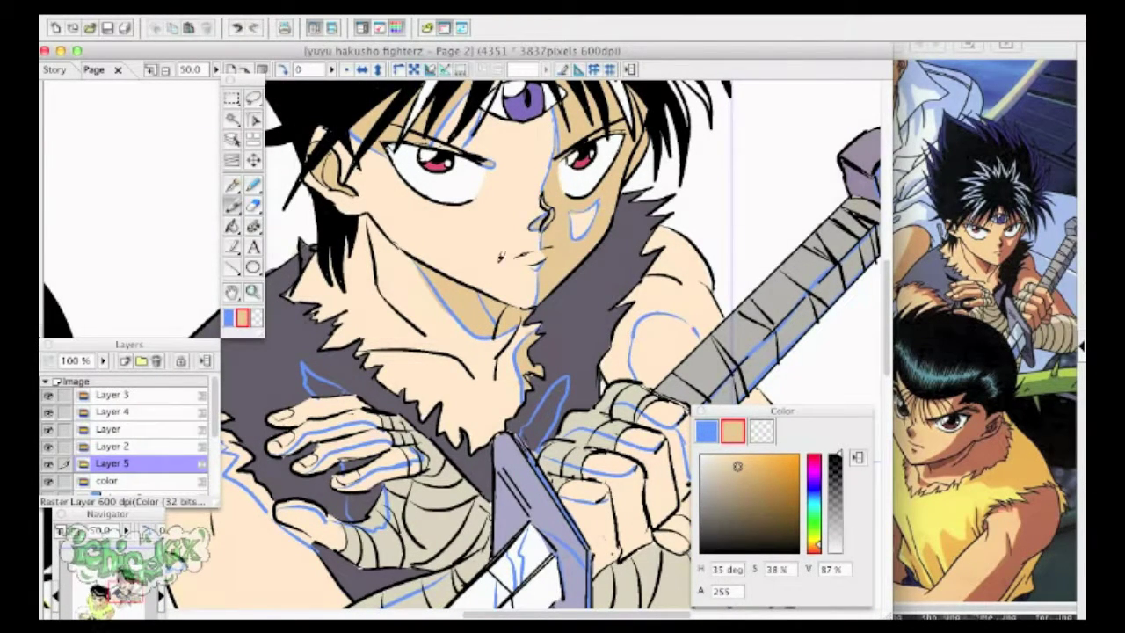
Step: Shade the sword-wielding character's far shoulder around its highlight outline and the fingers gripping the hilt along the guide lines
{"action": "left_click_drag", "start_coordinate": [649, 293], "coordinate": [531, 229]}
{"action": "mouse_move", "coordinate": [549, 193]}
{"action": "left_mouse_down"}
{"action": "mouse_move", "coordinate": [536, 203]}
{"action": "mouse_move", "coordinate": [594, 263]}
{"action": "mouse_move", "coordinate": [505, 303]}
{"action": "mouse_move", "coordinate": [514, 246]}
{"action": "mouse_move", "coordinate": [504, 257]}
{"action": "left_mouse_up"}
{"action": "scroll", "coordinate": [500, 261], "scroll_direction": "down", "scroll_amount": 4}
{"action": "scroll", "coordinate": [501, 260], "scroll_direction": "right", "scroll_amount": 2}
{"action": "mouse_move", "coordinate": [384, 308]}
{"action": "left_mouse_down"}
{"action": "mouse_move", "coordinate": [417, 369]}
{"action": "mouse_move", "coordinate": [413, 352]}
{"action": "mouse_move", "coordinate": [466, 264]}
{"action": "mouse_move", "coordinate": [488, 352]}
{"action": "mouse_move", "coordinate": [505, 312]}
{"action": "mouse_move", "coordinate": [482, 241]}
{"action": "left_mouse_up"}
{"action": "mouse_move", "coordinate": [560, 226]}
{"action": "left_mouse_down"}
{"action": "mouse_move", "coordinate": [573, 248]}
{"action": "mouse_move", "coordinate": [606, 259]}
{"action": "mouse_move", "coordinate": [652, 380]}
{"action": "mouse_move", "coordinate": [664, 365]}
{"action": "left_mouse_up"}
Step: Paint skin shadows on the nearer arm beneath the fur trim and at the elbow, and on the raised hand's fingers and thumb
{"action": "left_click_drag", "start_coordinate": [128, 594], "coordinate": [119, 598]}
{"action": "left_click_drag", "start_coordinate": [317, 222], "coordinate": [383, 261]}
{"action": "left_click_drag", "start_coordinate": [120, 598], "coordinate": [119, 602]}
{"action": "mouse_move", "coordinate": [402, 413]}
{"action": "left_mouse_down"}
{"action": "mouse_move", "coordinate": [480, 434]}
{"action": "mouse_move", "coordinate": [476, 446]}
{"action": "left_mouse_up"}
{"action": "left_click_drag", "start_coordinate": [119, 602], "coordinate": [120, 599]}
{"action": "left_click_drag", "start_coordinate": [429, 249], "coordinate": [500, 225]}
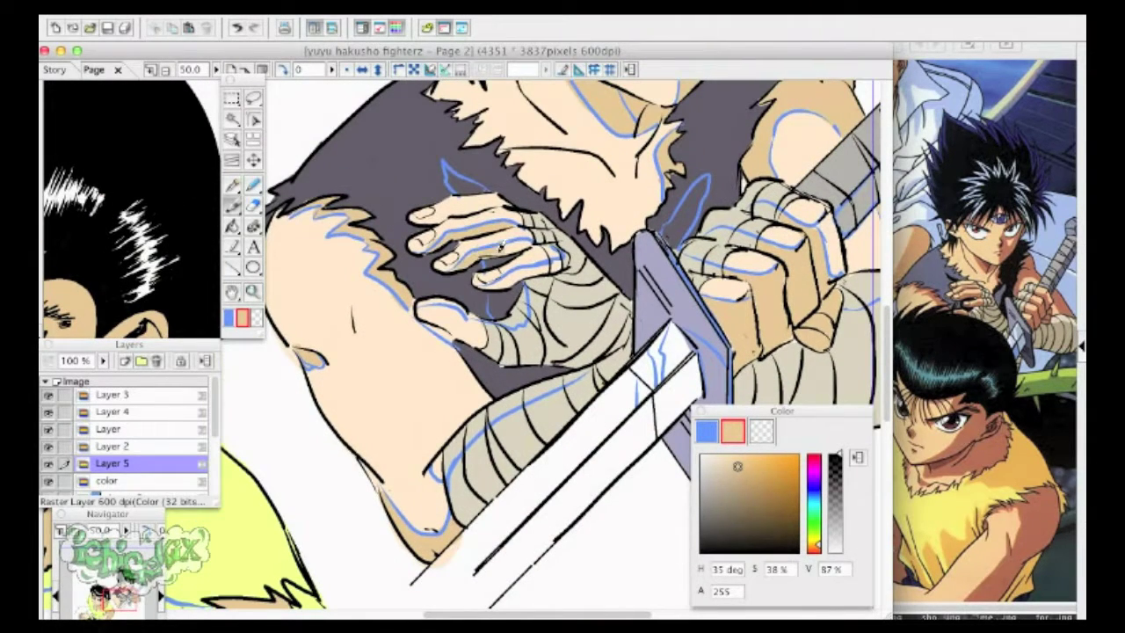
{"action": "left_click_drag", "start_coordinate": [489, 279], "coordinate": [547, 283]}
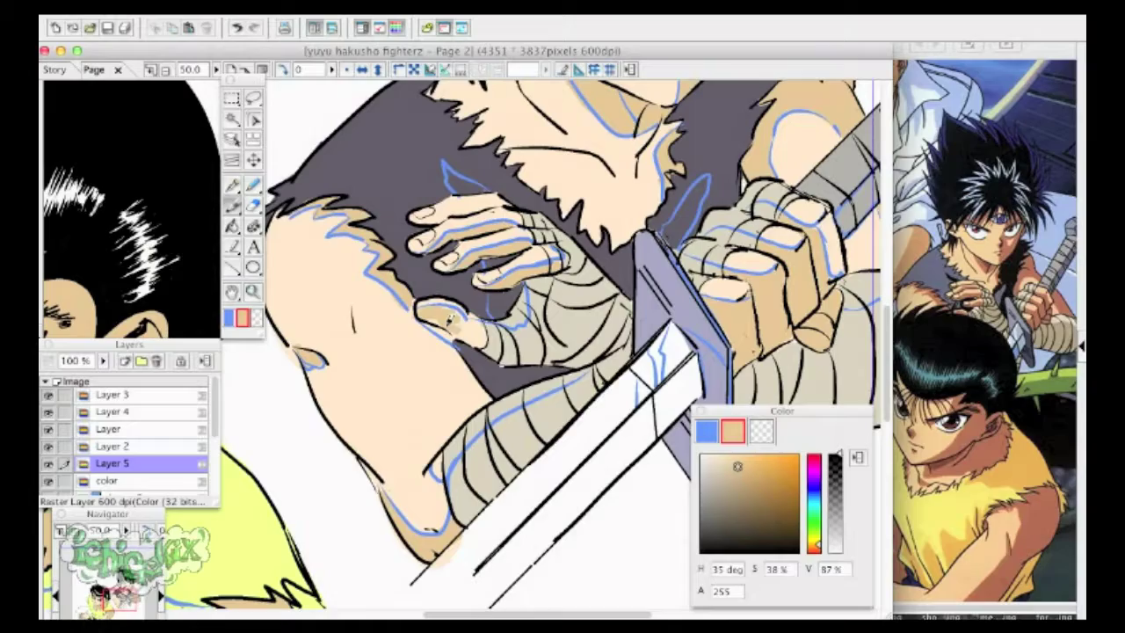
Step: Hide the blue guide lines on Layer 4 to review the skin shading across the sword-wielding character
{"action": "left_click", "coordinate": [49, 411]}
{"action": "key", "text": "super+minus"}
{"action": "left_click_drag", "start_coordinate": [120, 601], "coordinate": [108, 606]}
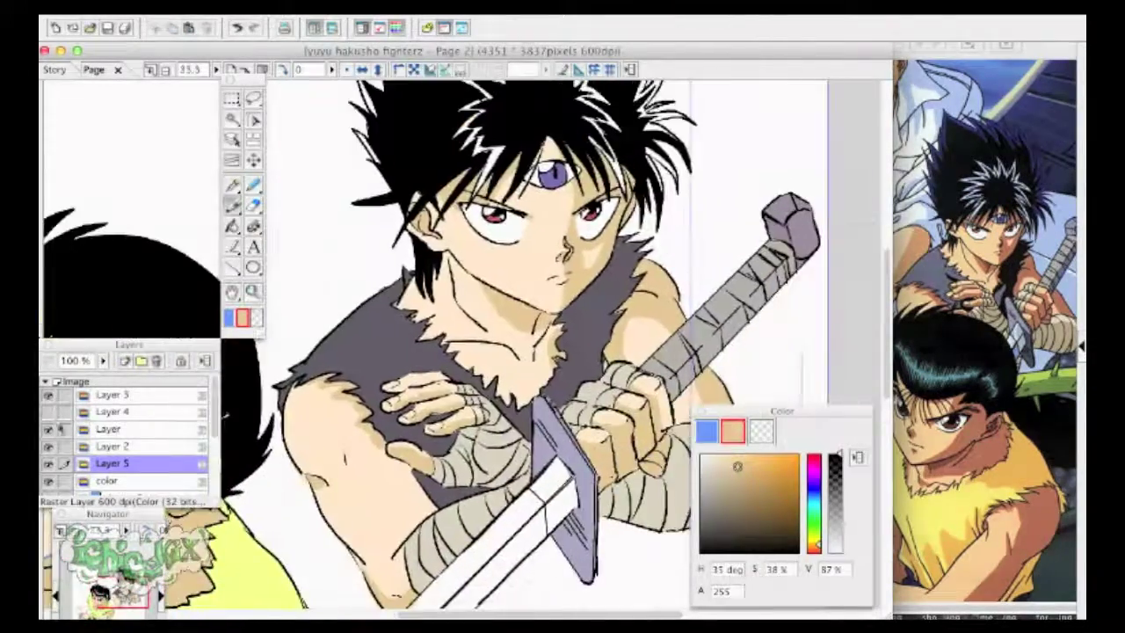